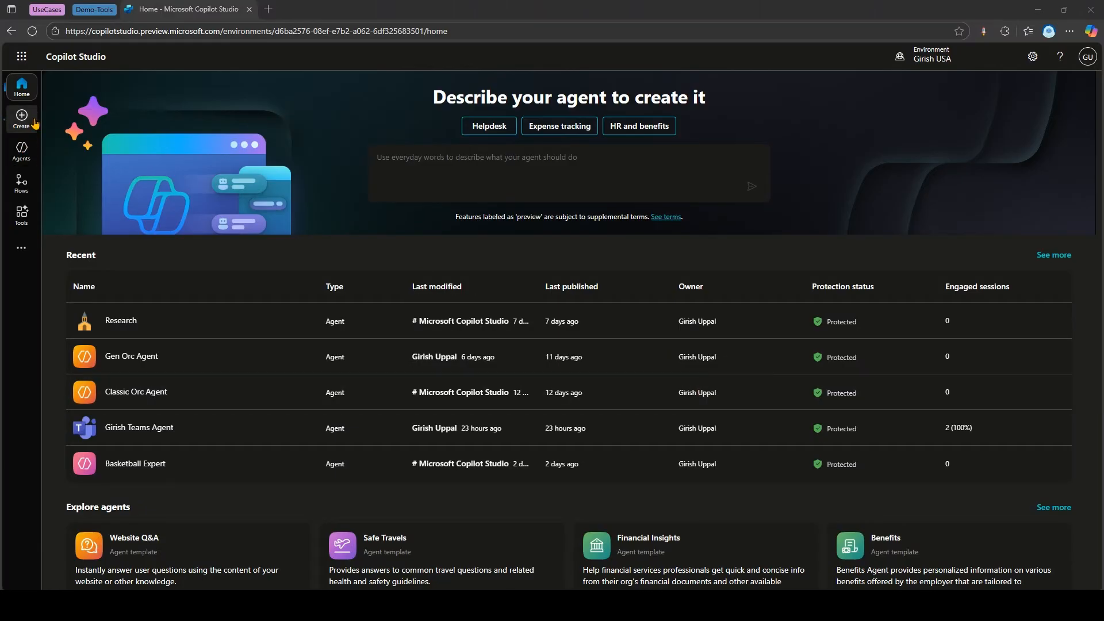
- Open the Demo Agent from the list of agents and look at its Instructions section
left_click(33, 159)
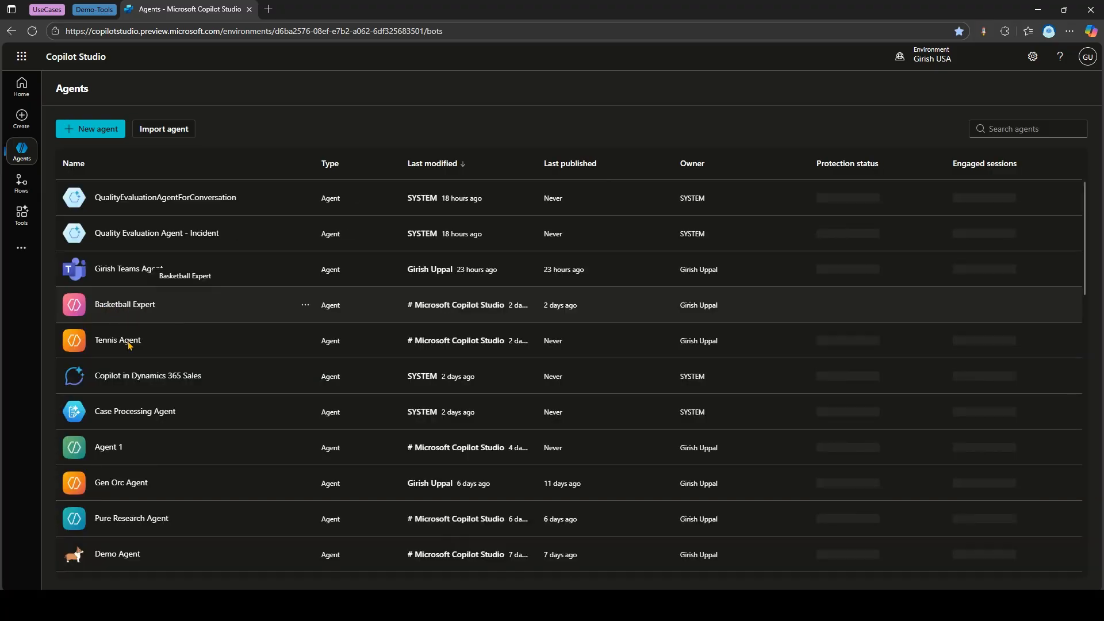
scroll(126, 448, "down", 3)
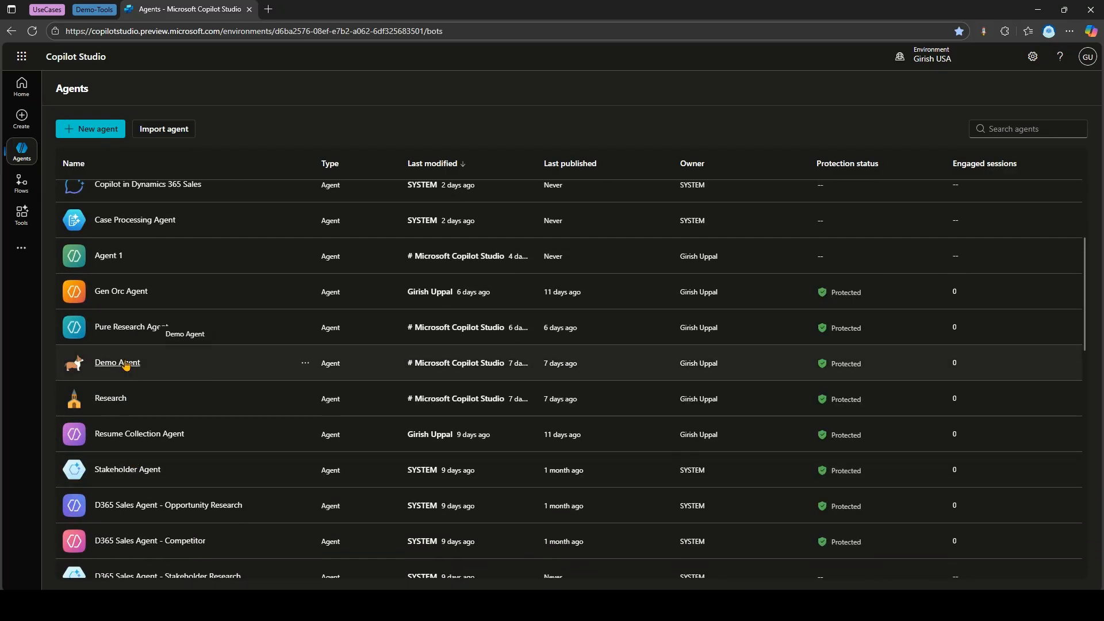
left_click(122, 365)
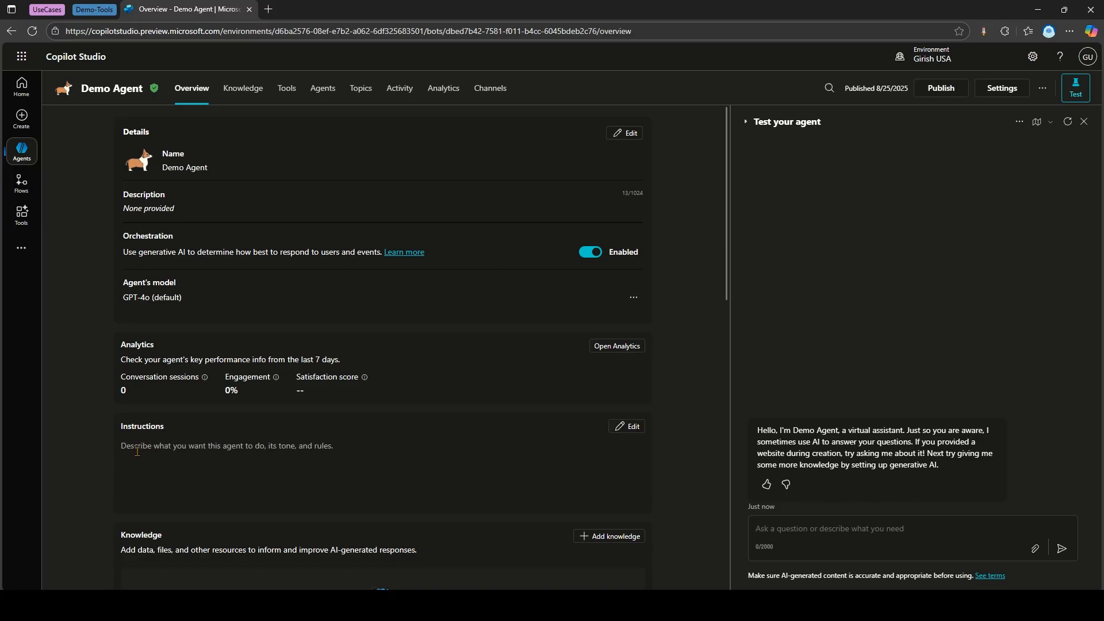
mouse_move(112, 411)
left_mouse_down()
mouse_move(368, 521)
mouse_move(430, 522)
left_mouse_up()
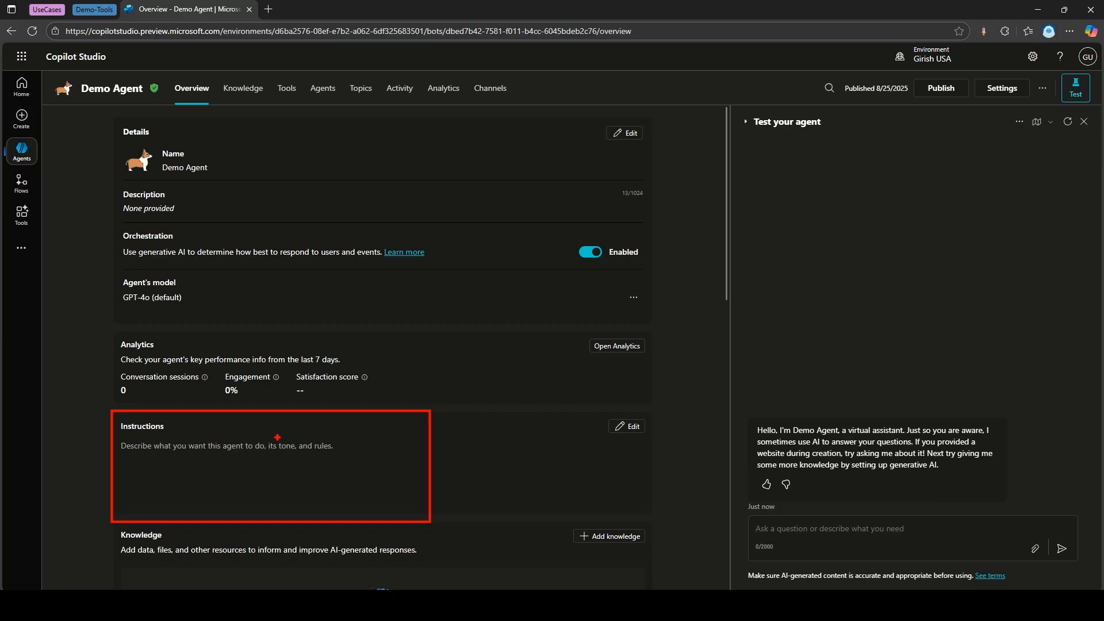
left_click_drag(507, 441, 422, 458)
- Examine the Response formatting section in the agent's Generative AI settings, including its character limit, and close the settings
left_click(1002, 88)
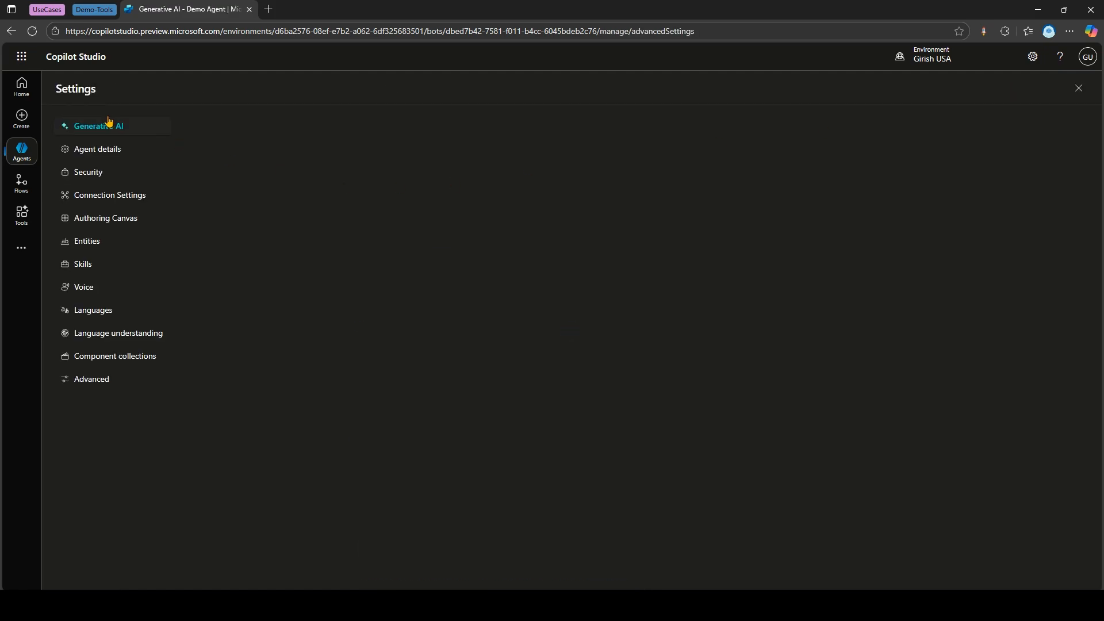
scroll(494, 403, "down", 7)
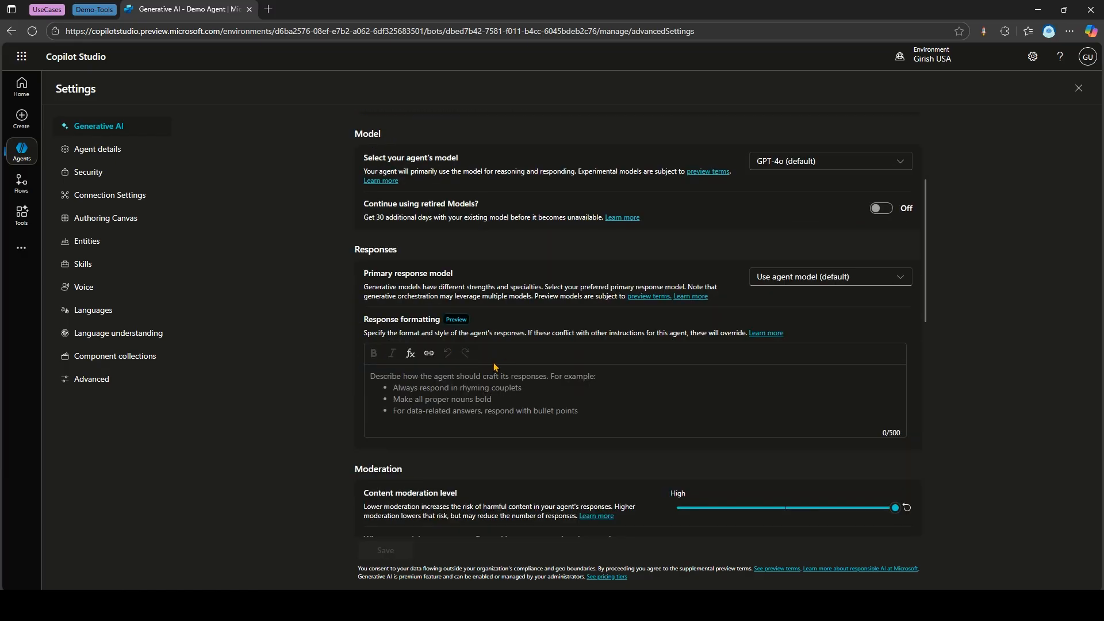
scroll(501, 374, "up", 2)
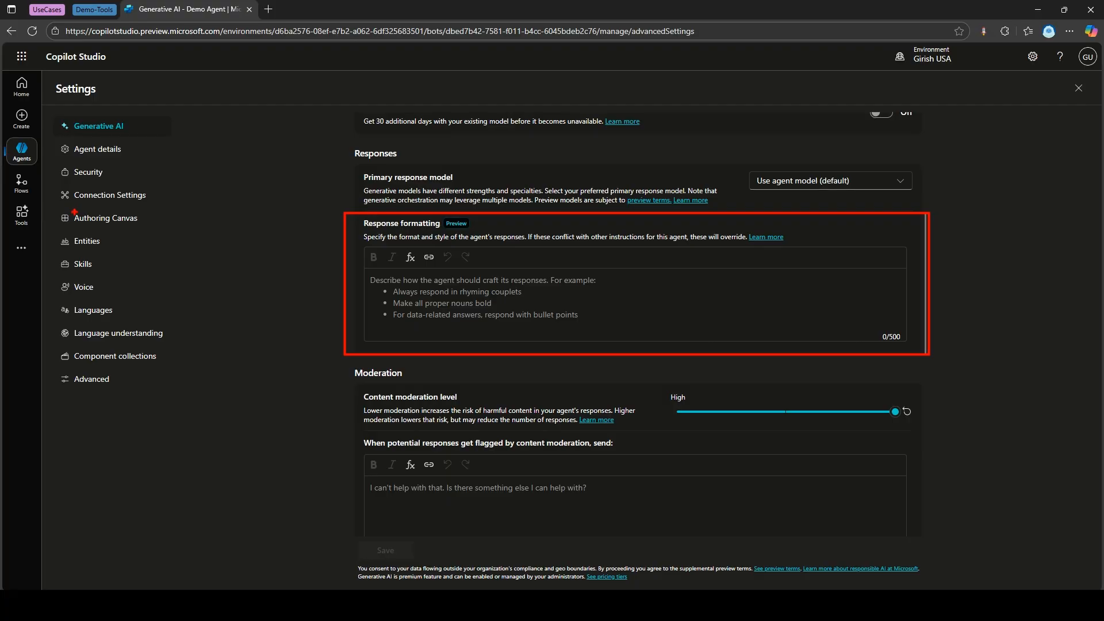
mouse_move(298, 302)
left_mouse_down()
mouse_move(340, 313)
mouse_move(328, 330)
left_mouse_up()
left_click_drag(870, 327, 914, 348)
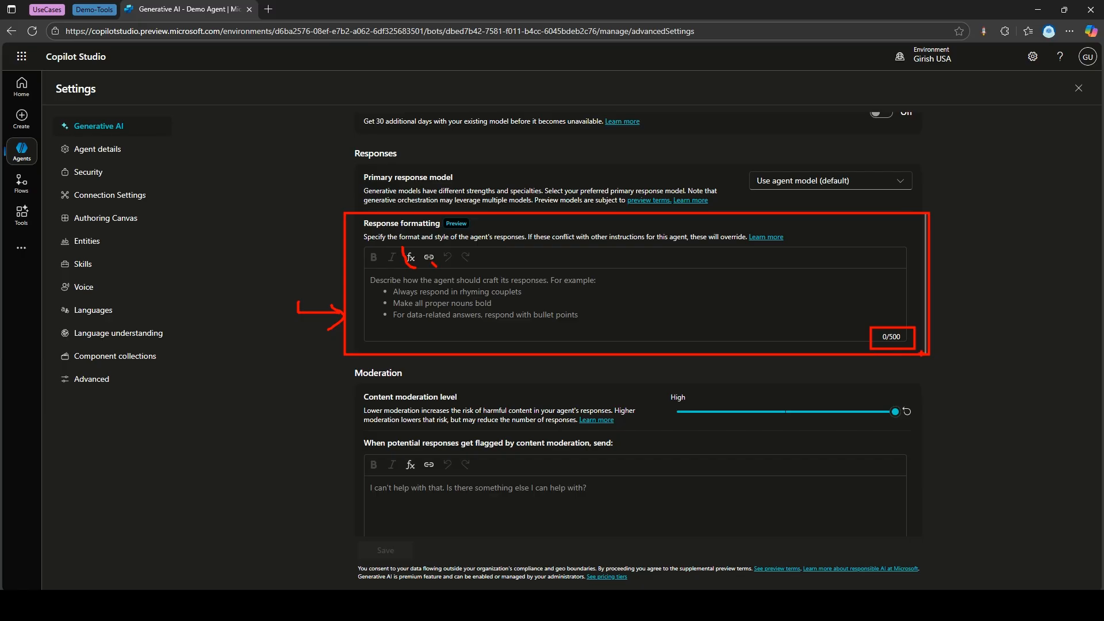
key("Escape")
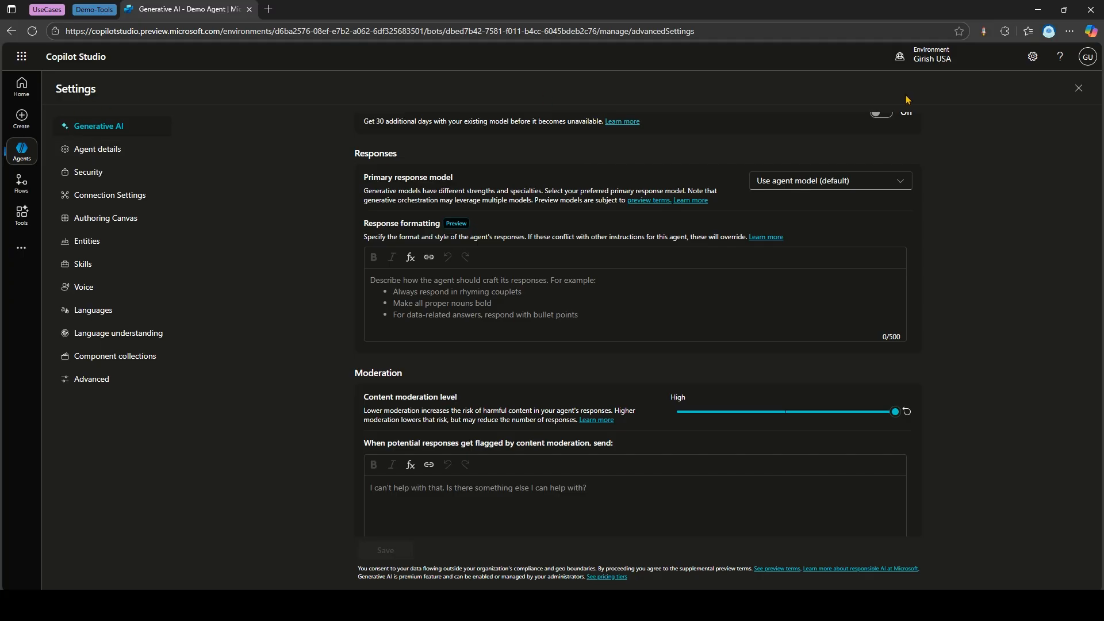
left_click(1079, 90)
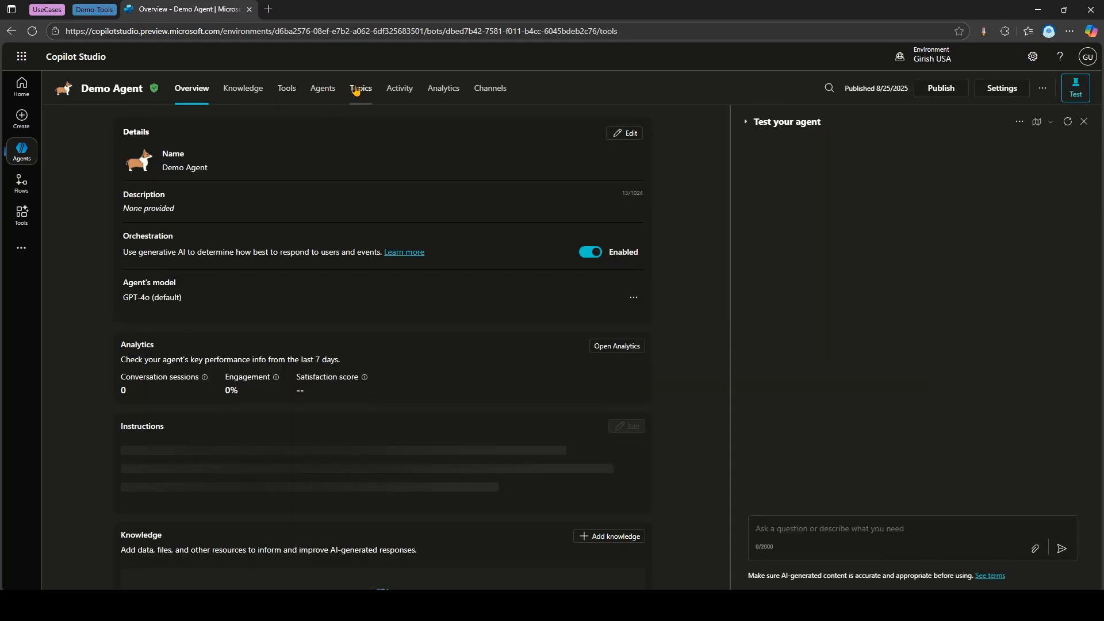
- Create a blank topic for the agent and name it F1Race
left_click(358, 90)
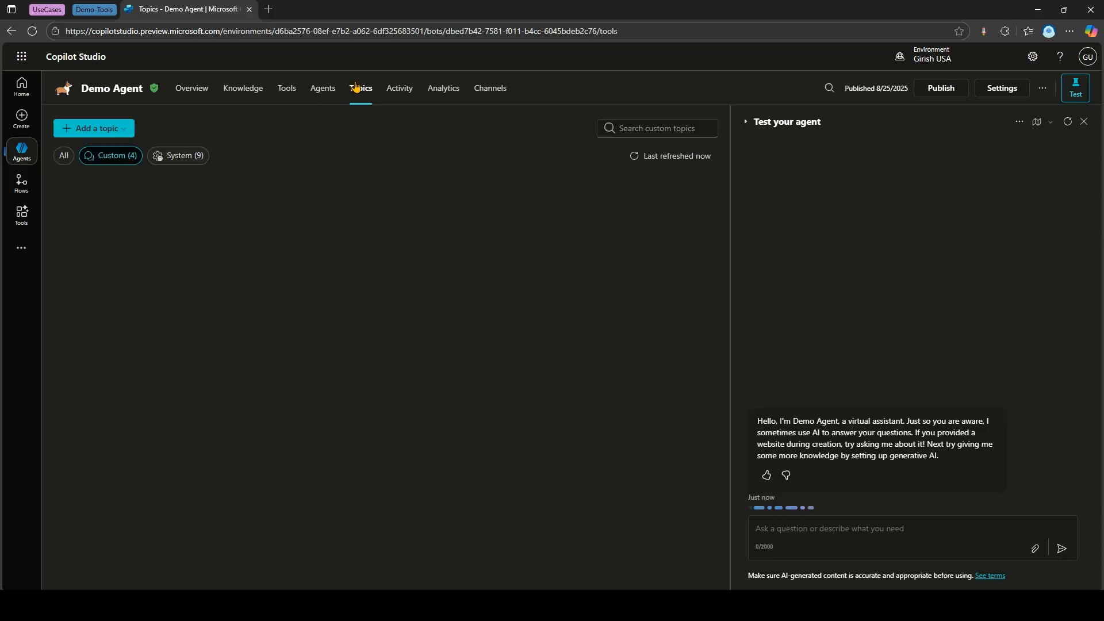
left_click(124, 130)
left_click(120, 149)
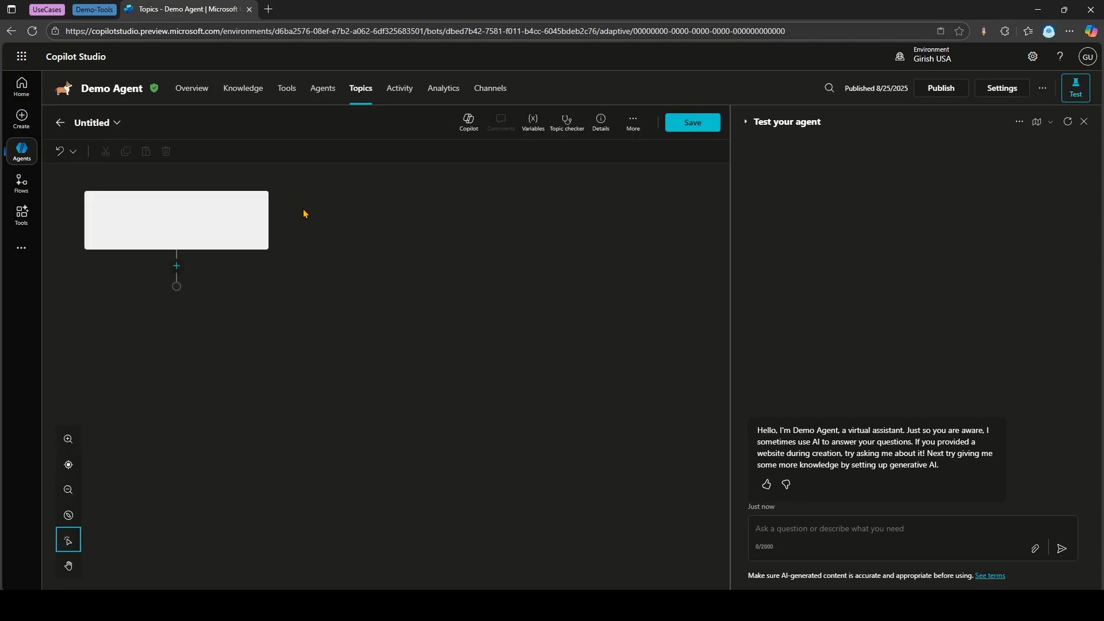
left_click(91, 121)
type("F")
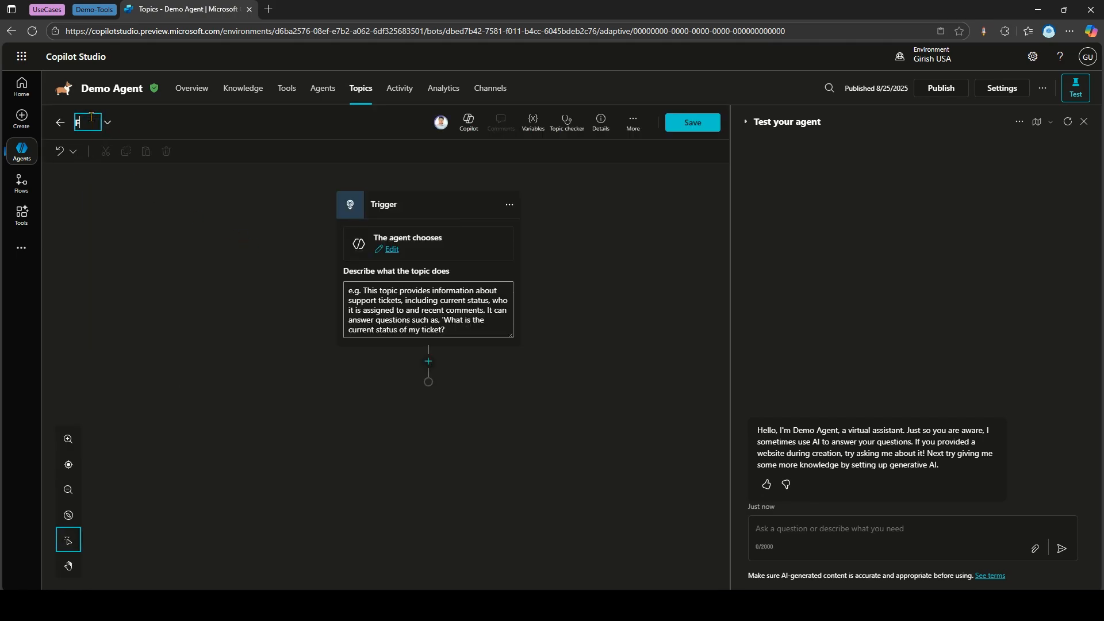
type("1Race")
key("Return")
- Describe what the topic does in its trigger as: trigger this topic when user types "f1"
left_click(463, 311)
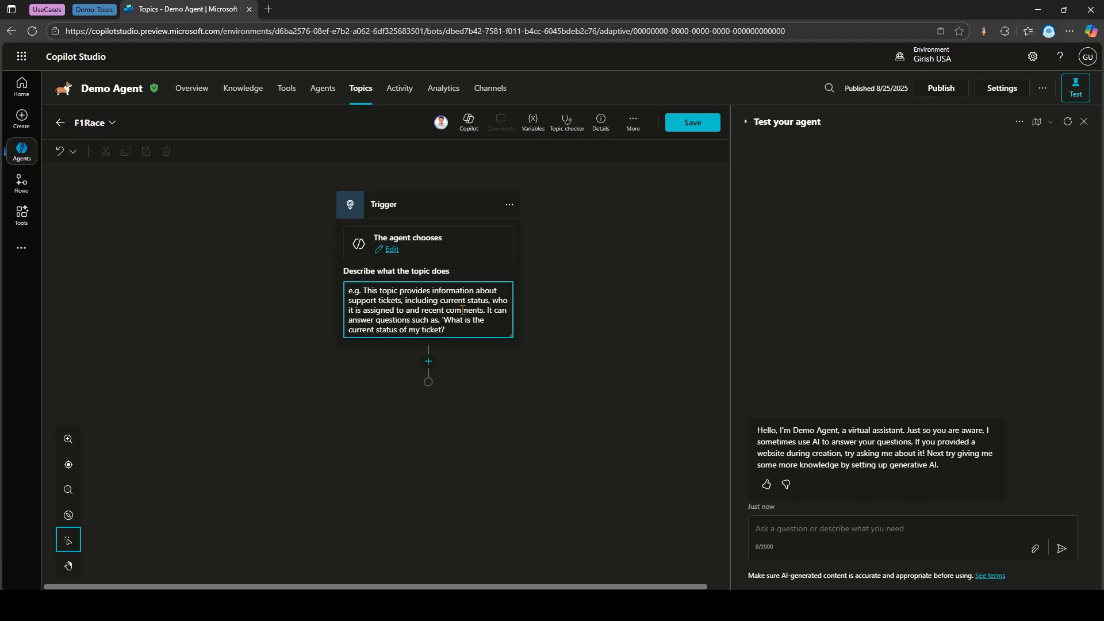
type("trigger this ")
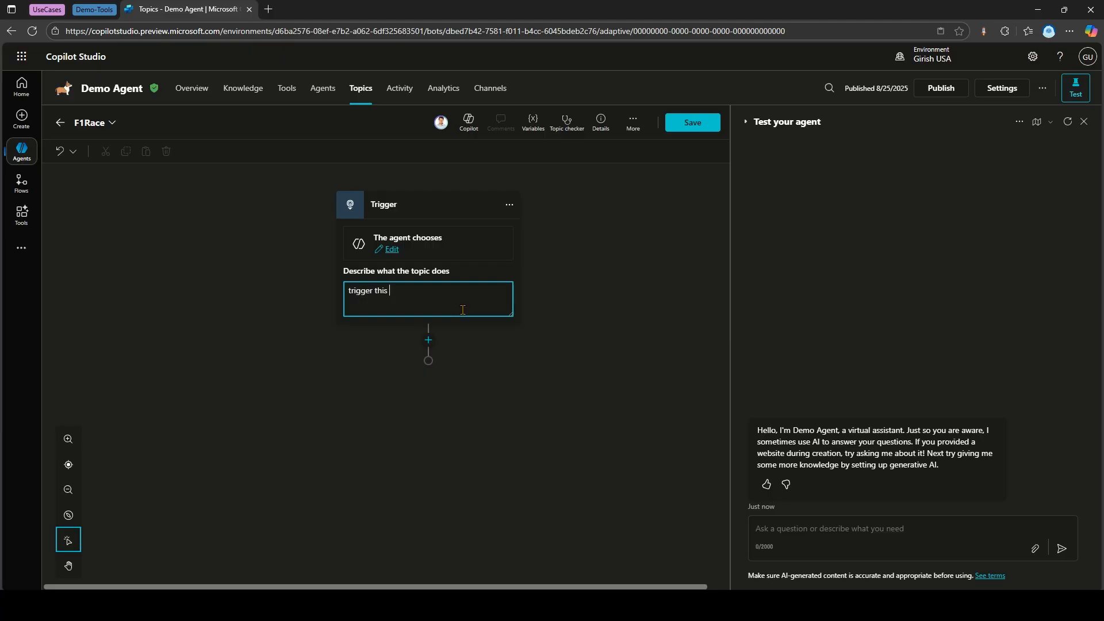
type("topic when some")
type("types \"f1")
- Add a message node below the trigger with the text "F1 topic is triggered"
left_click(428, 341)
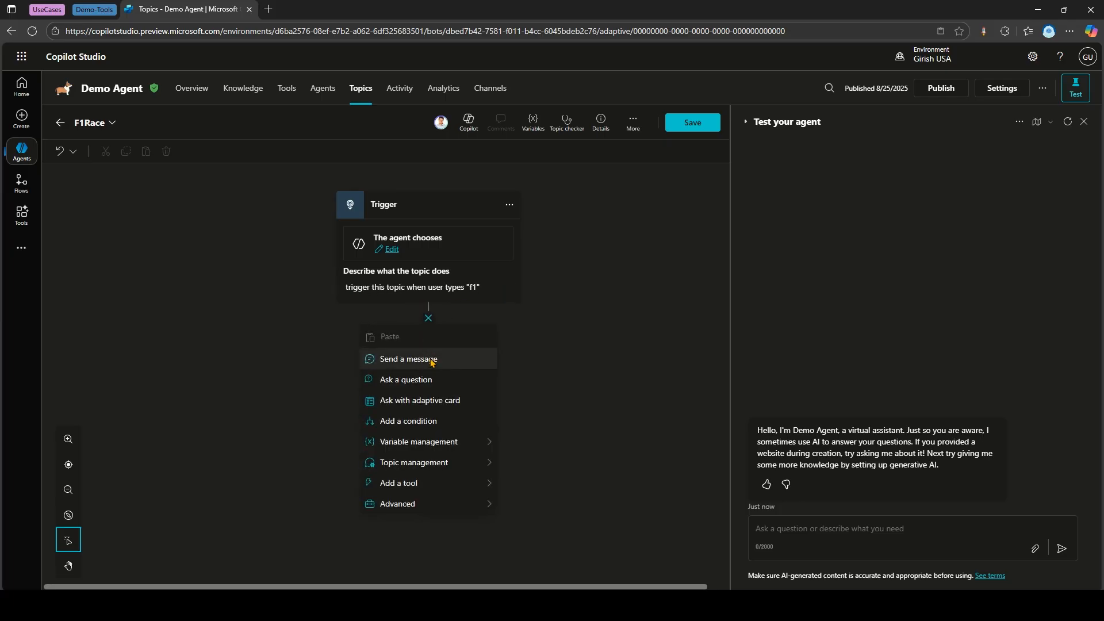
left_click(431, 361)
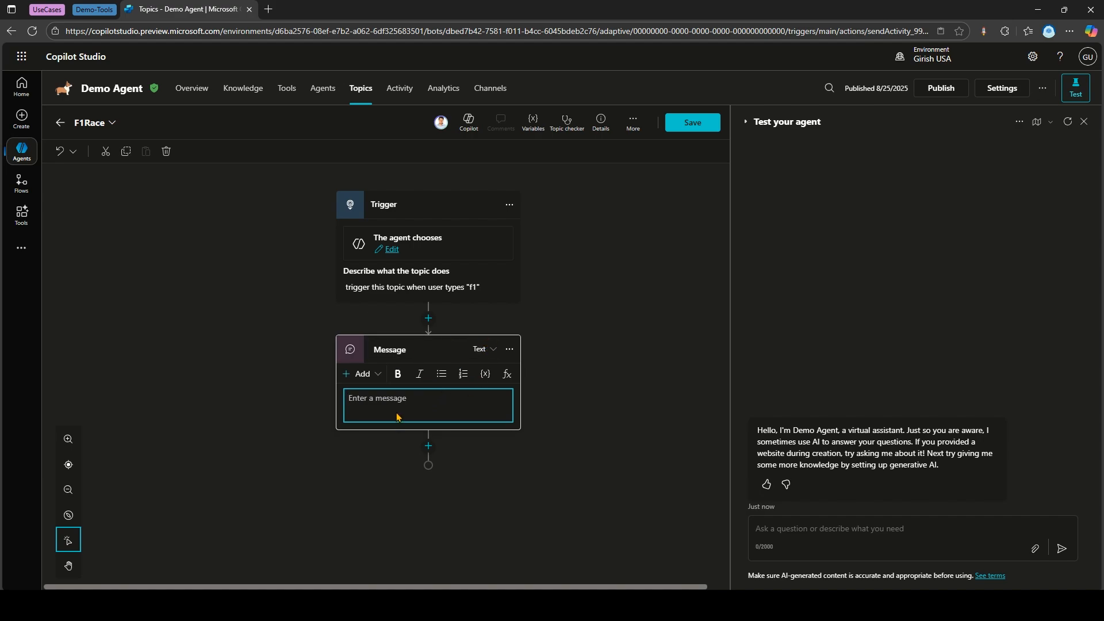
type("F1 topic is triggered")
- Add a Create generative answers node below the message and set its input to "list formula - top 3 legends"
left_click(429, 446)
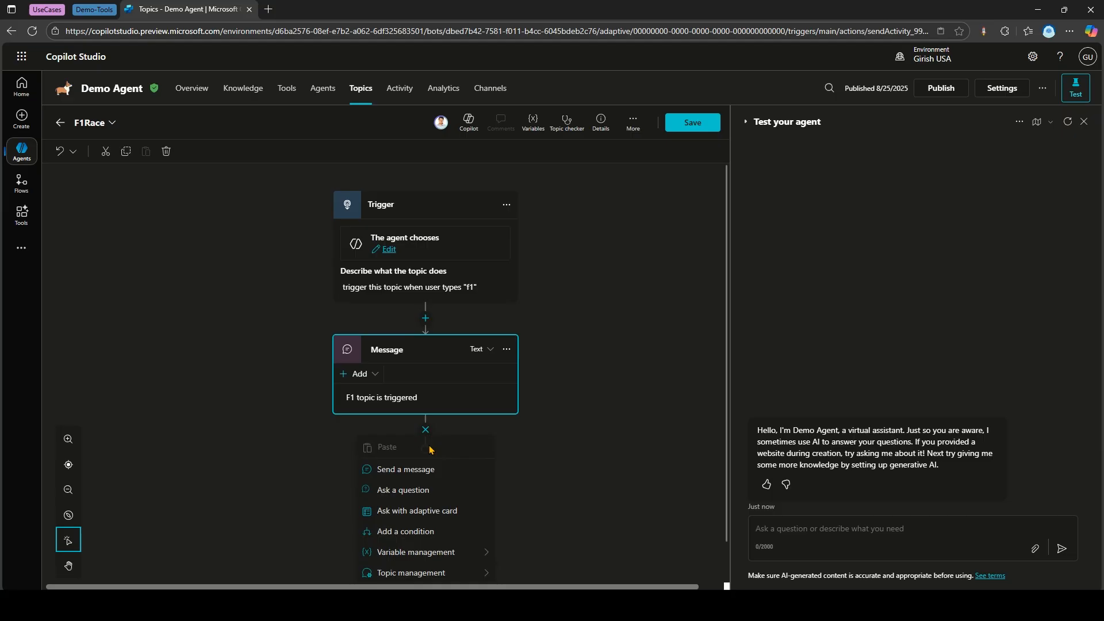
scroll(429, 489, "down", 1)
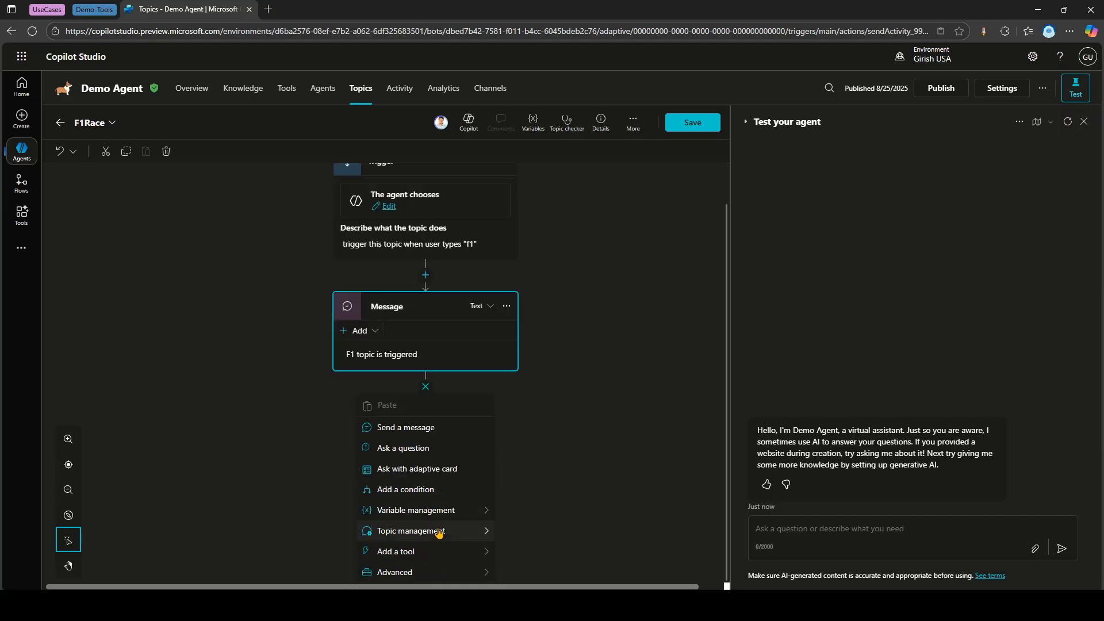
mouse_move(454, 536)
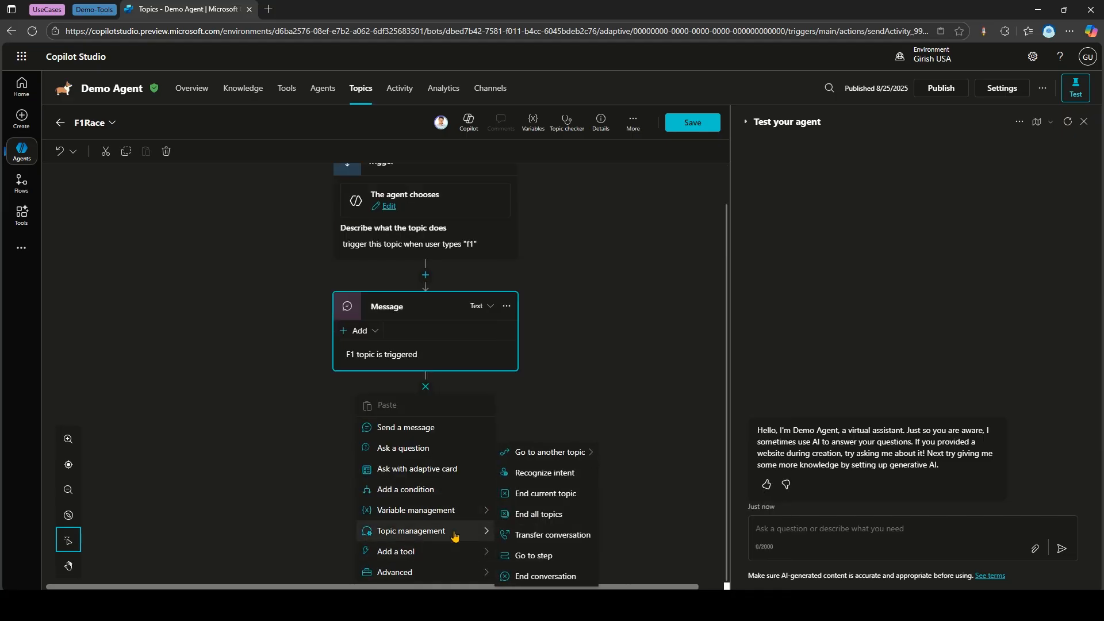
mouse_move(453, 557)
mouse_move(443, 575)
left_click(552, 458)
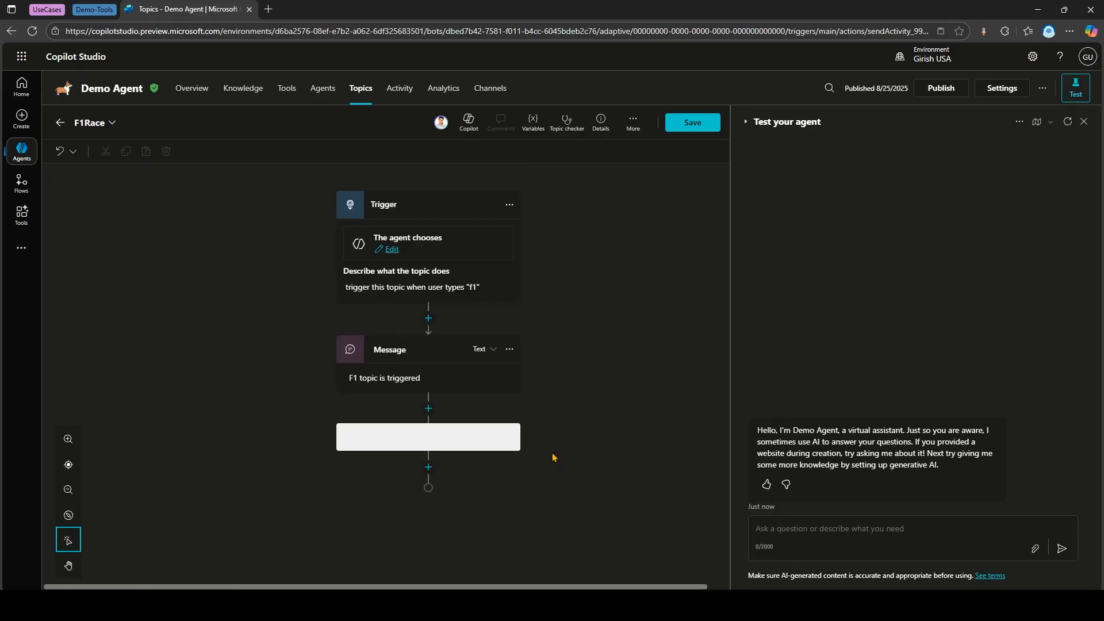
left_click(407, 488)
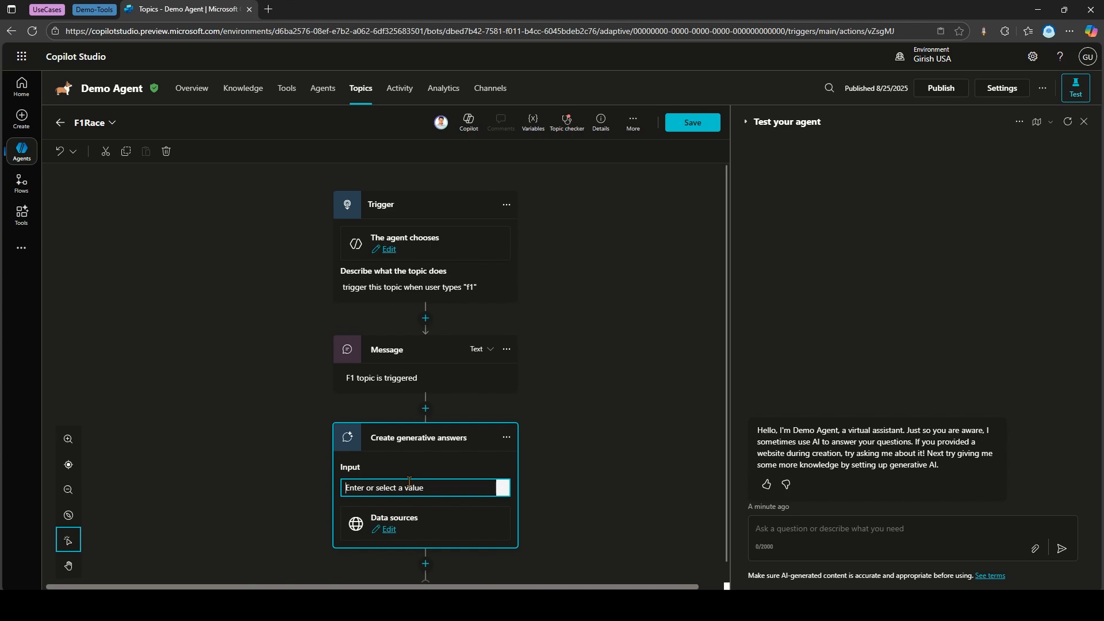
type("list formula  - top 3 legends")
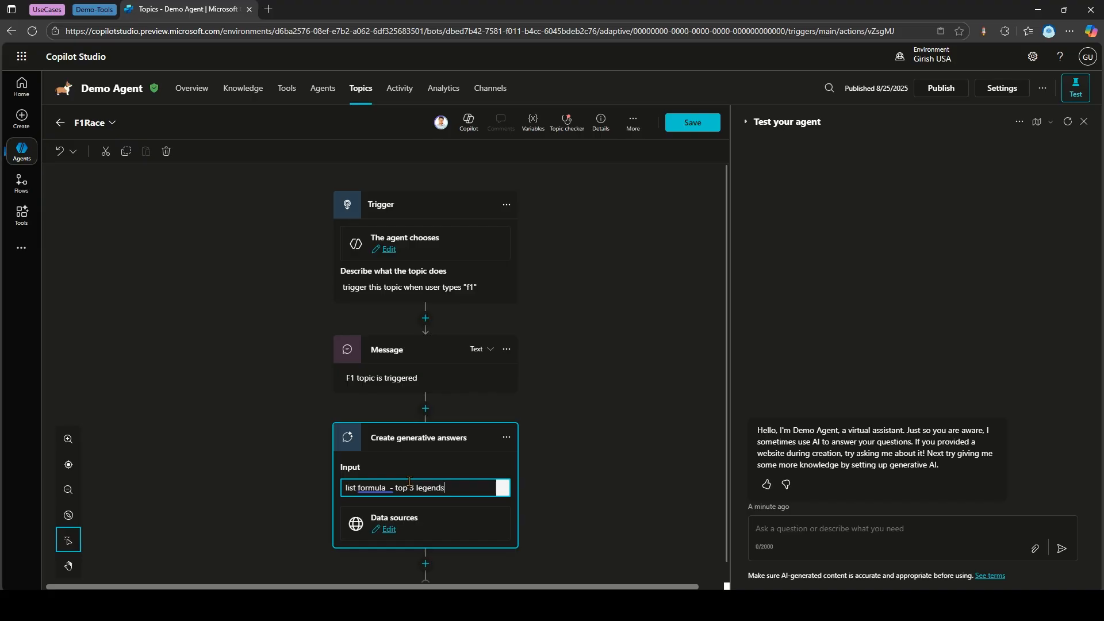
- Enable web search in the data sources of the generative answers node and save the topic
left_click(388, 530)
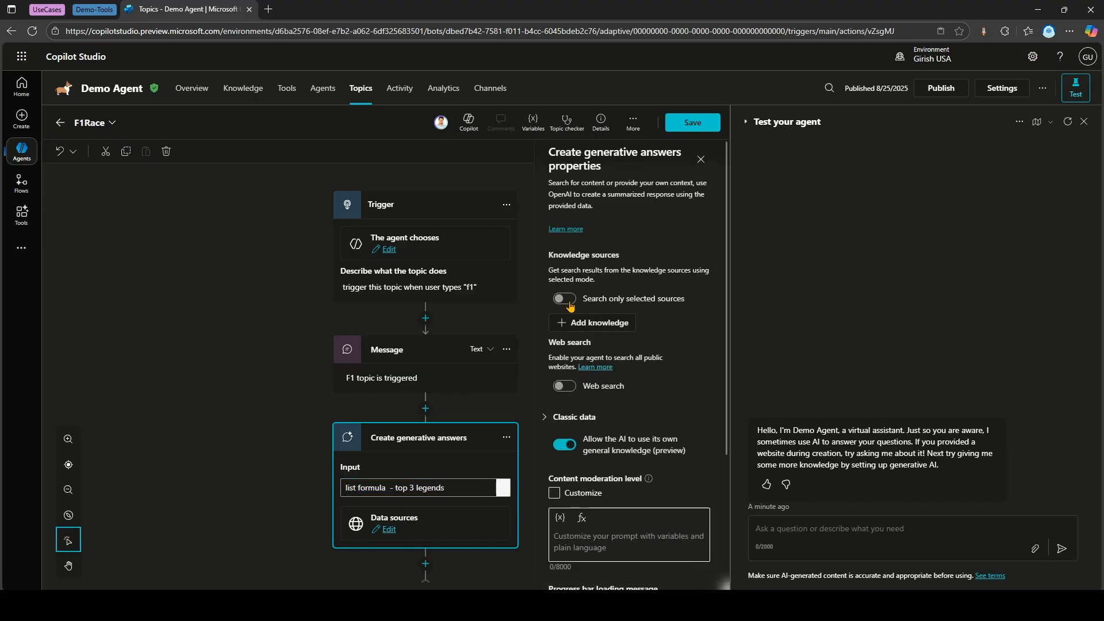
left_click(565, 386)
scroll(587, 402, "down", 3)
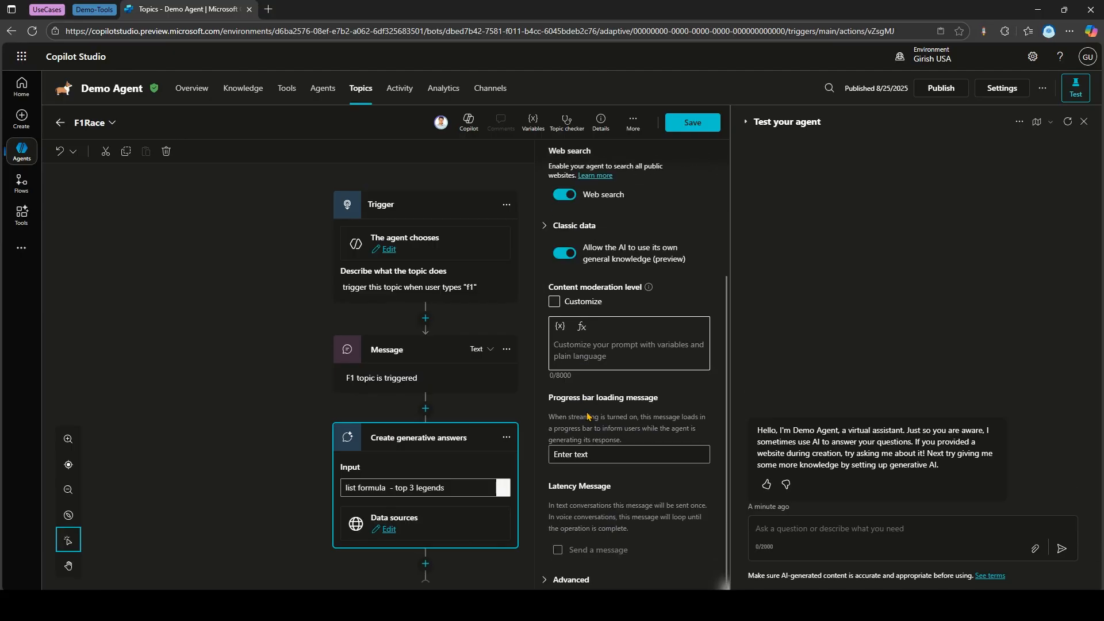
scroll(640, 380, "up", 3)
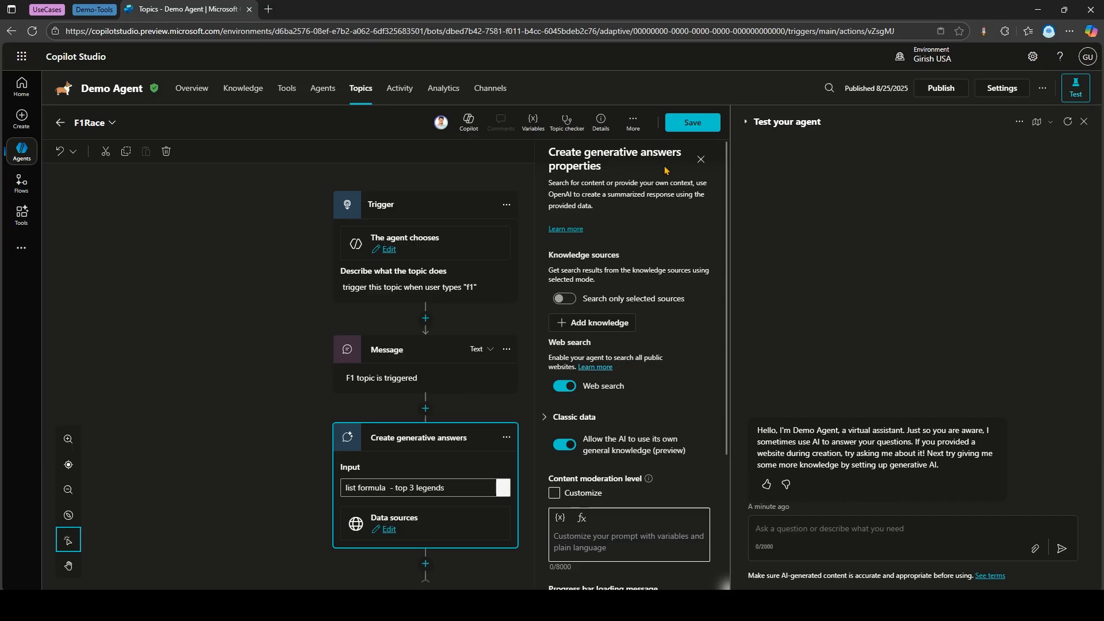
left_click(704, 166)
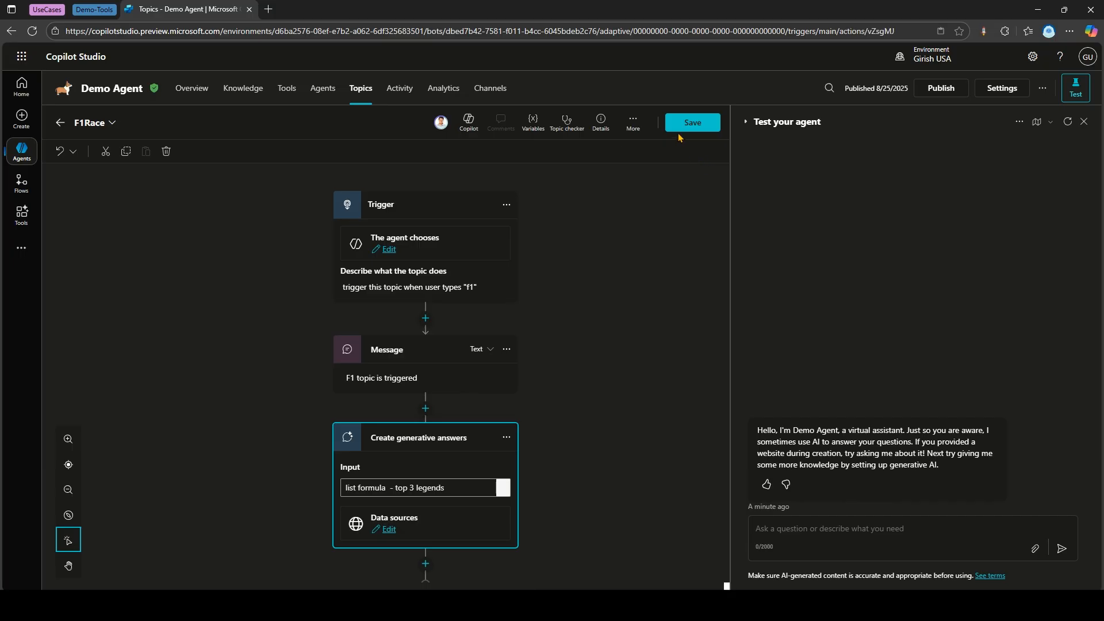
left_click(695, 123)
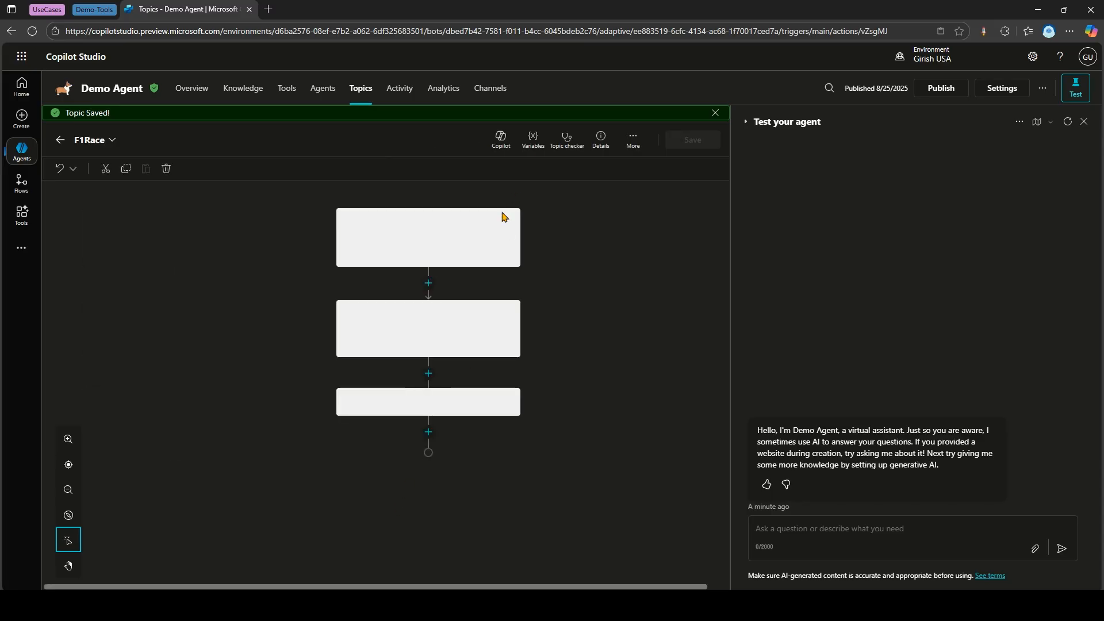
- Change the generative answers input to "list formula 1 sport - top 3 legends" and save the topic
left_click(389, 505)
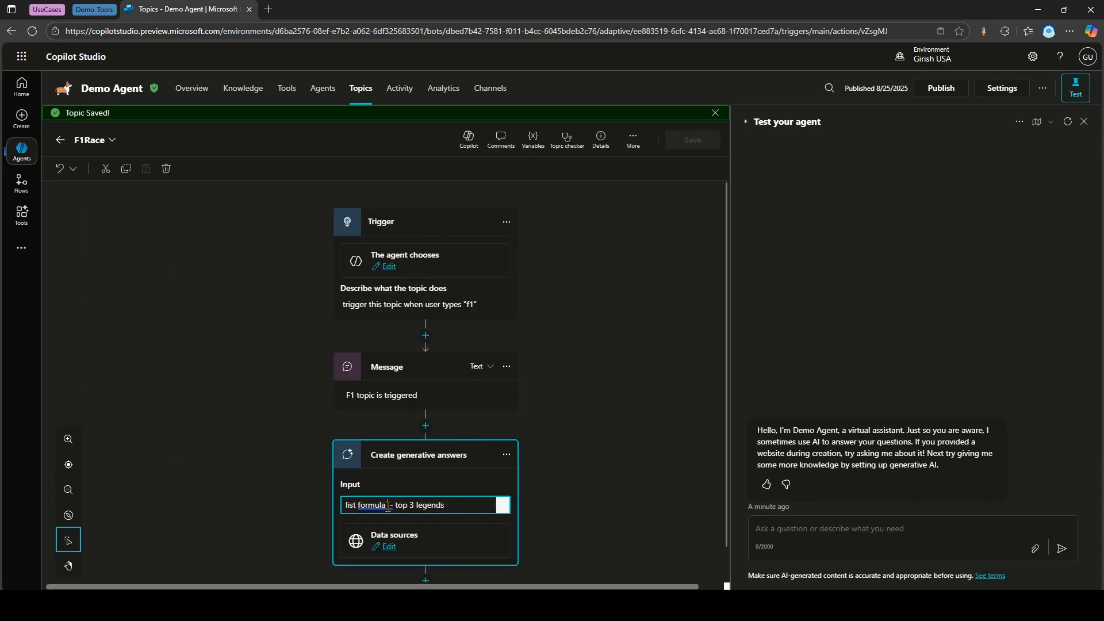
type("1 sport")
left_click(522, 308)
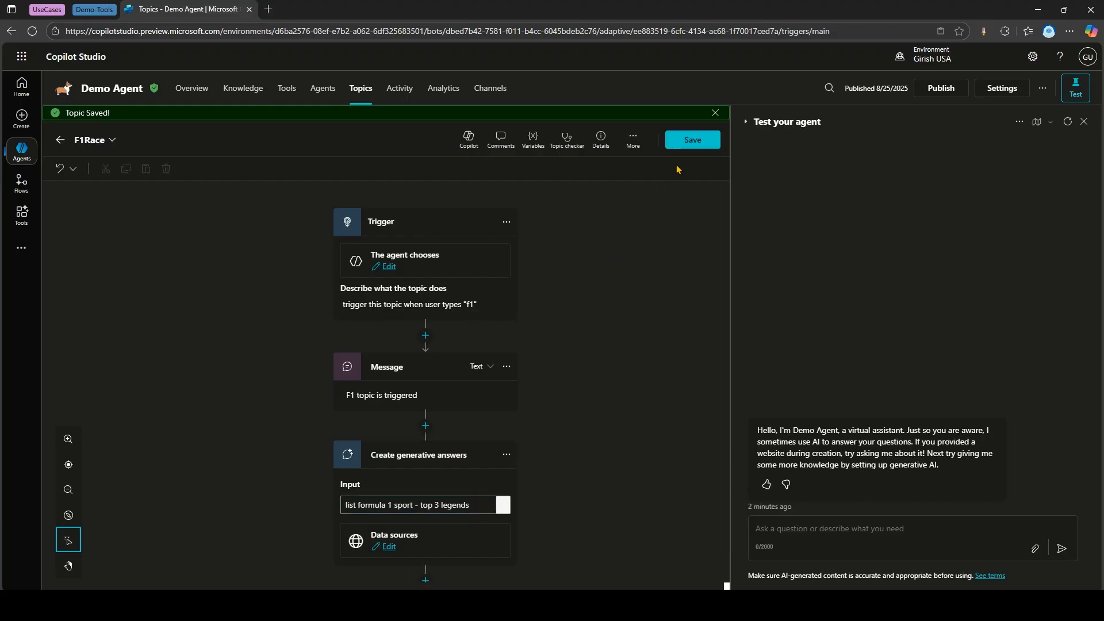
left_click(693, 140)
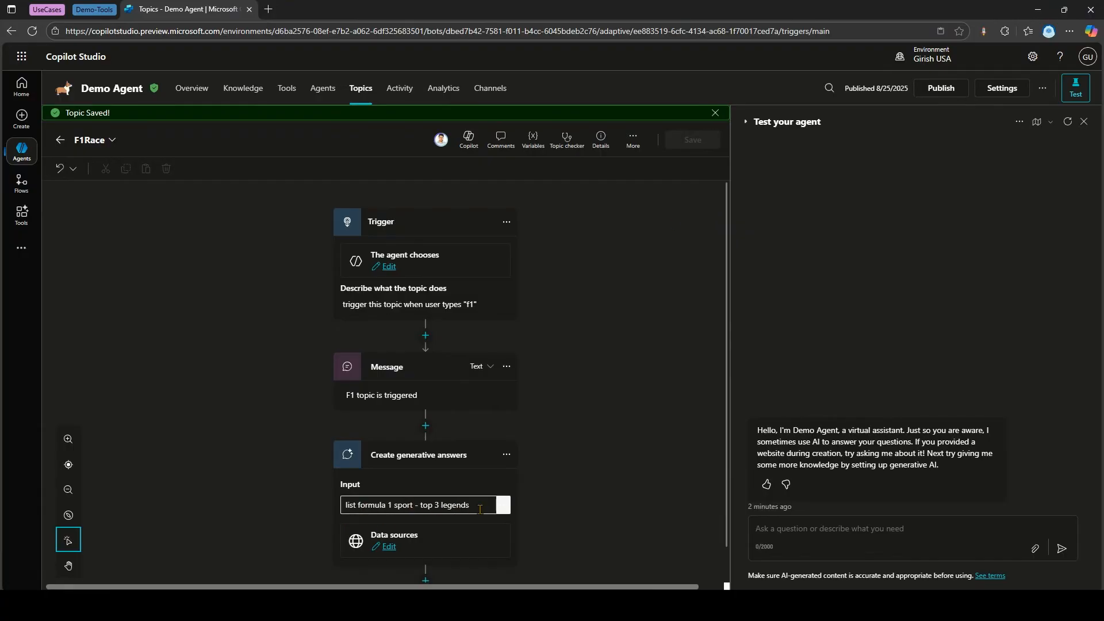
- Test the topic by sending "f1" to the agent in the test chat
left_click(821, 531)
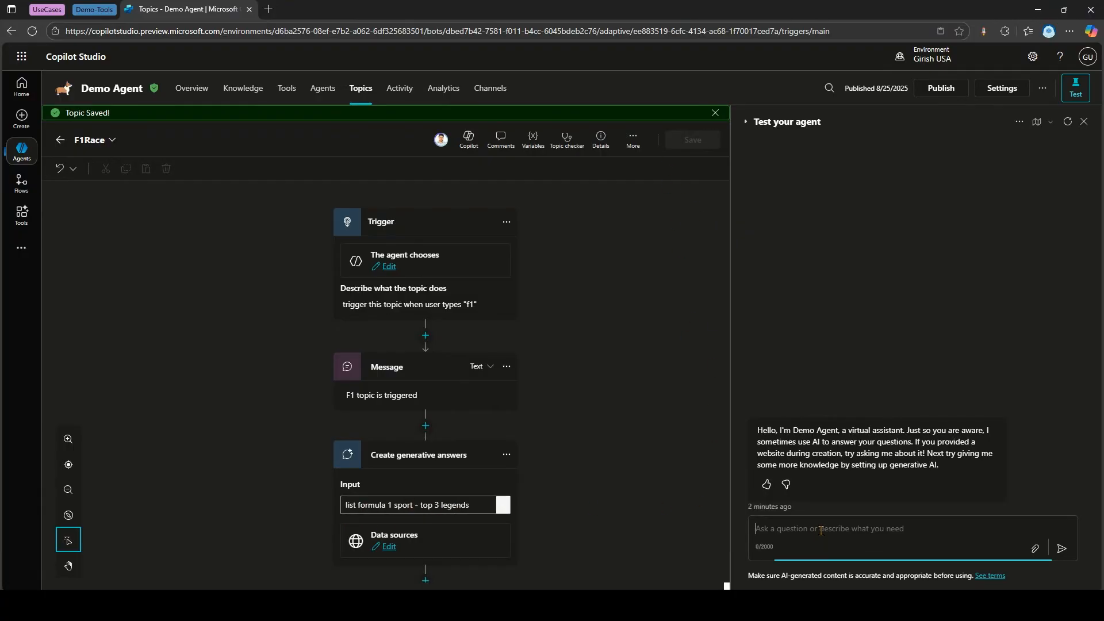
type("f1")
key("Return")
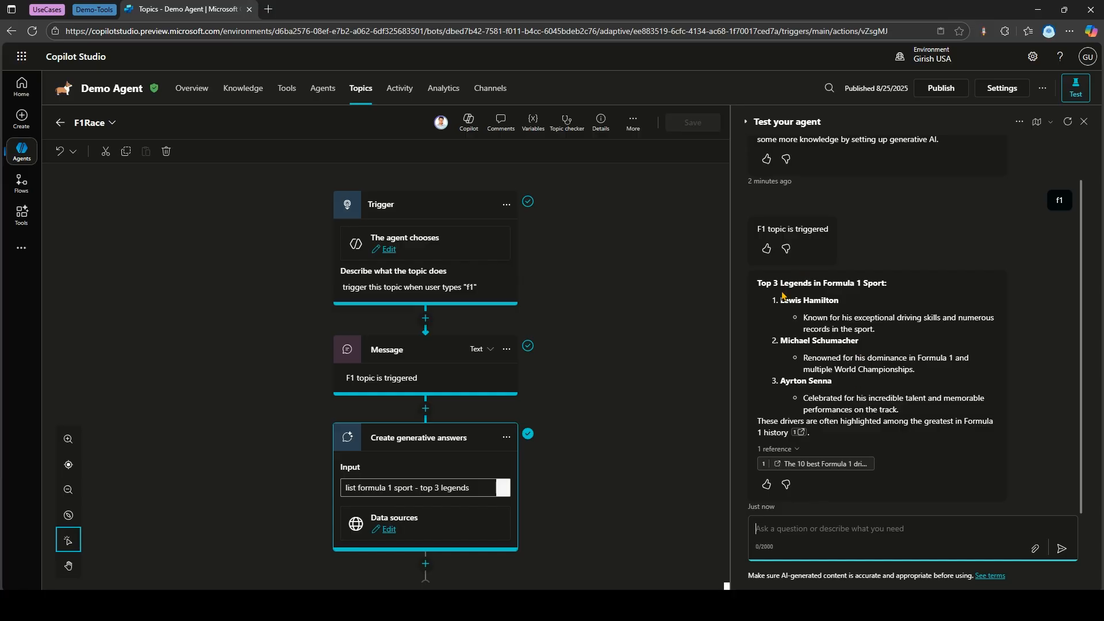
- Switch the interface to light mode through the general settings
left_click(1033, 56)
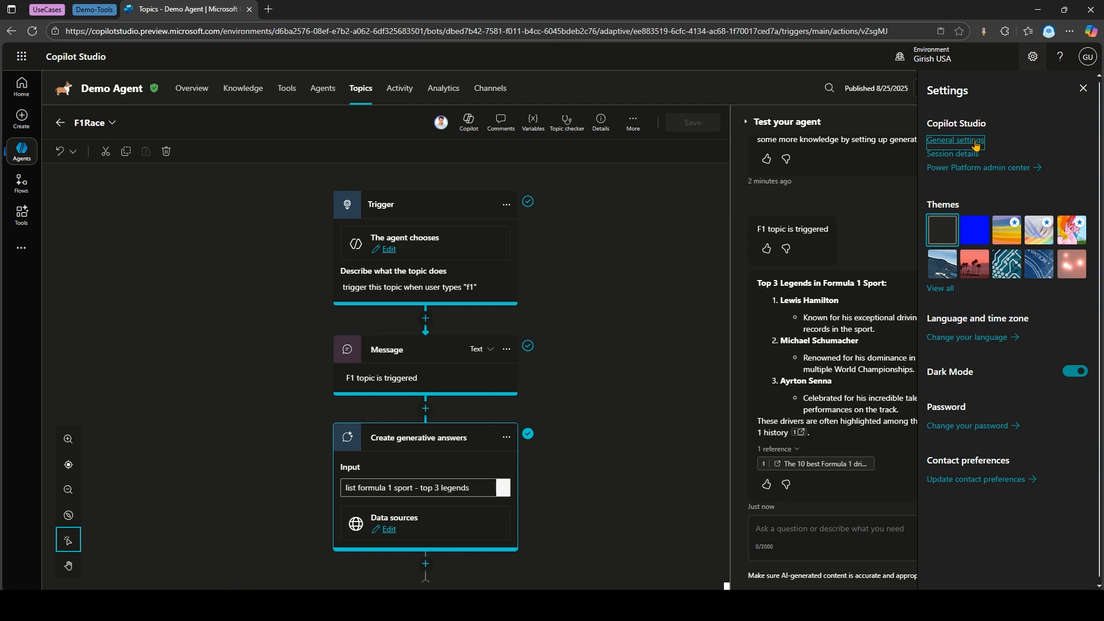
left_click(976, 141)
left_click(384, 165)
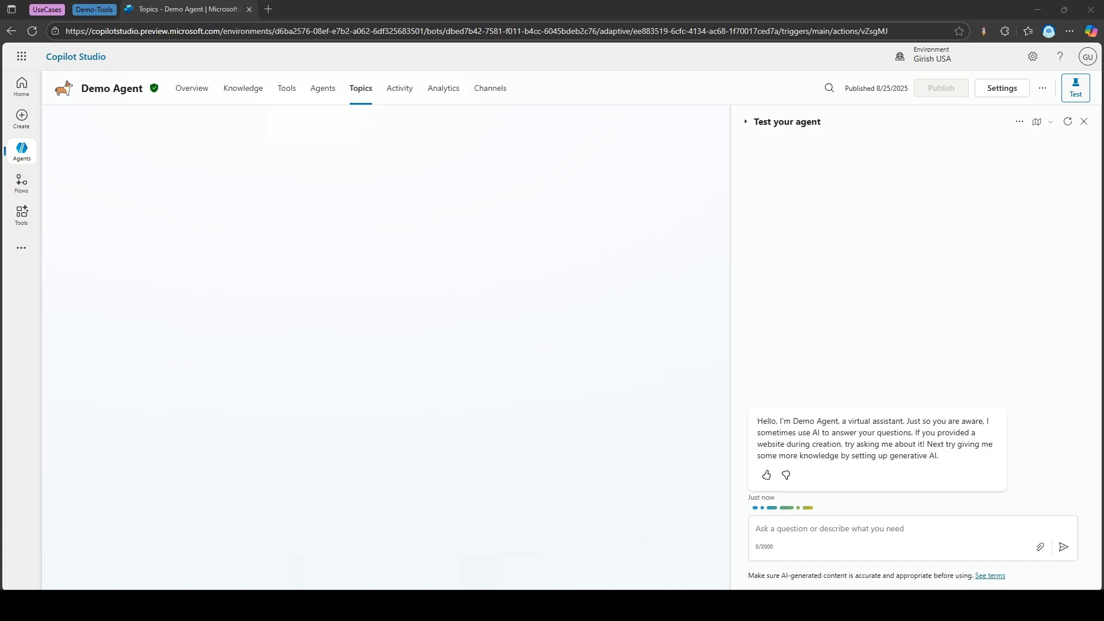
- Send "f1" to the agent in the test chat to run the F1Race topic
left_click(837, 528)
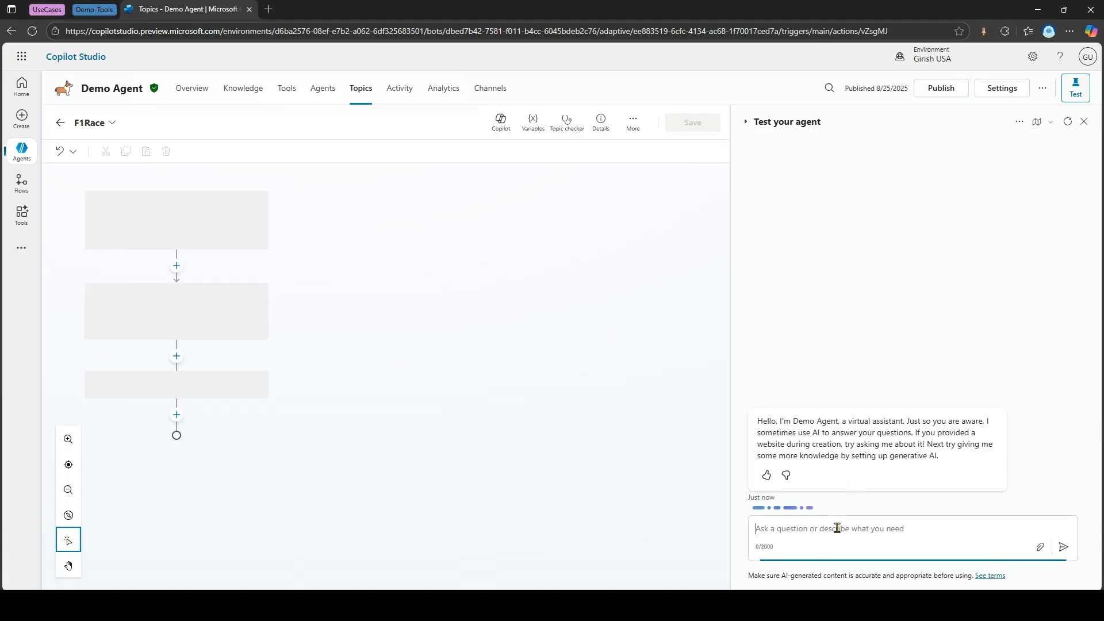
type("f1")
key("Return")
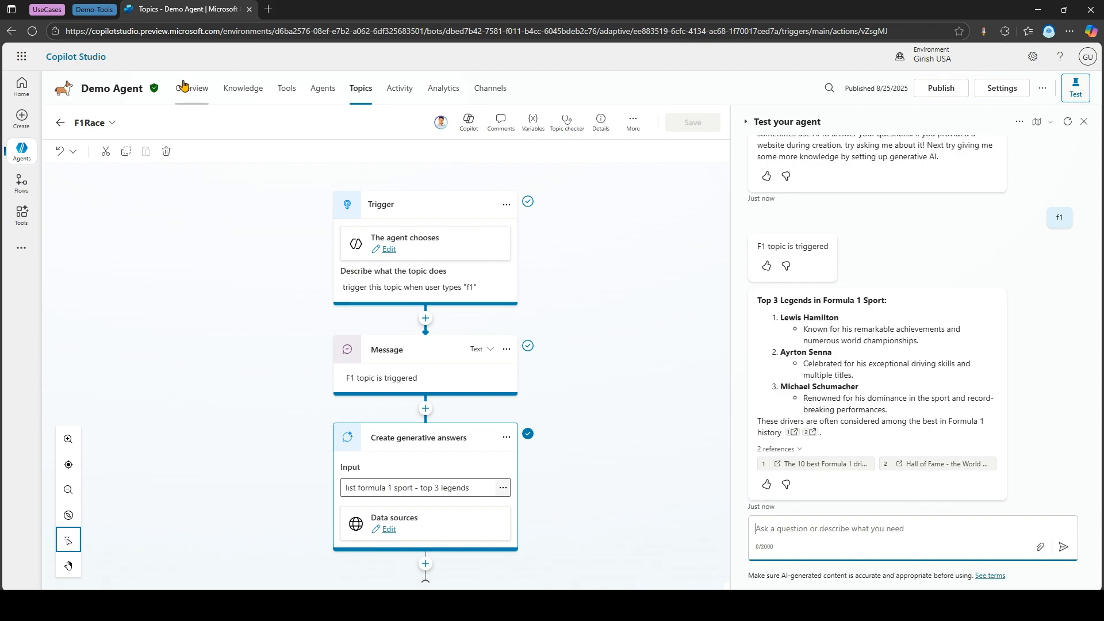
- Set the agent's instructions to "Use double line breaks between bulleted items" and "Use italics for legend name", and save them
left_click(196, 92)
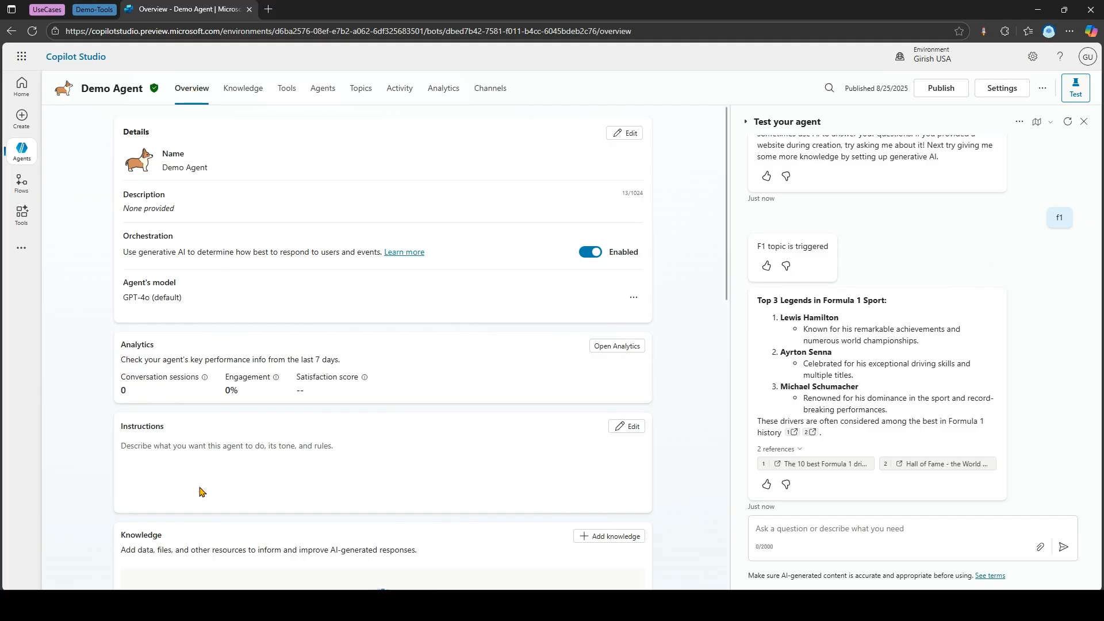
left_click(629, 426)
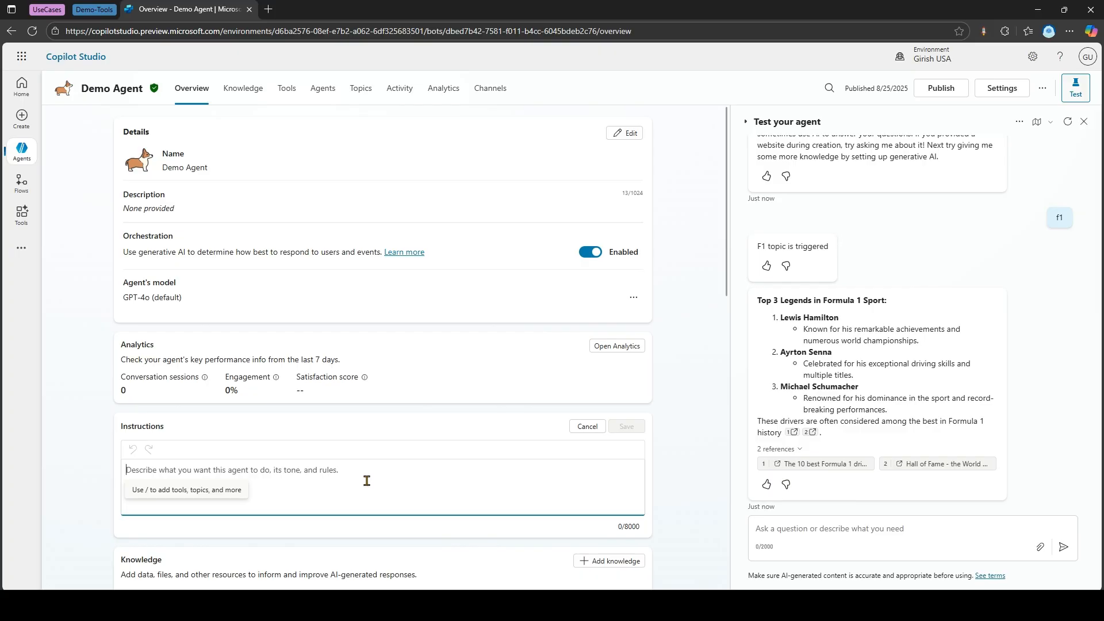
type("Use double li")
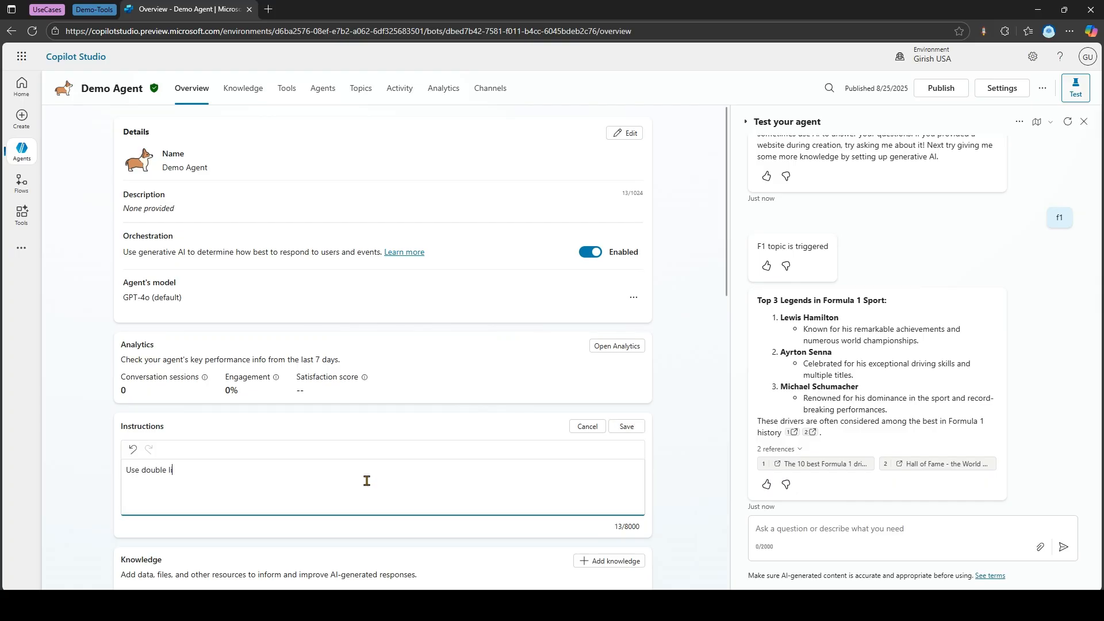
type("ne breaks between bulleted items")
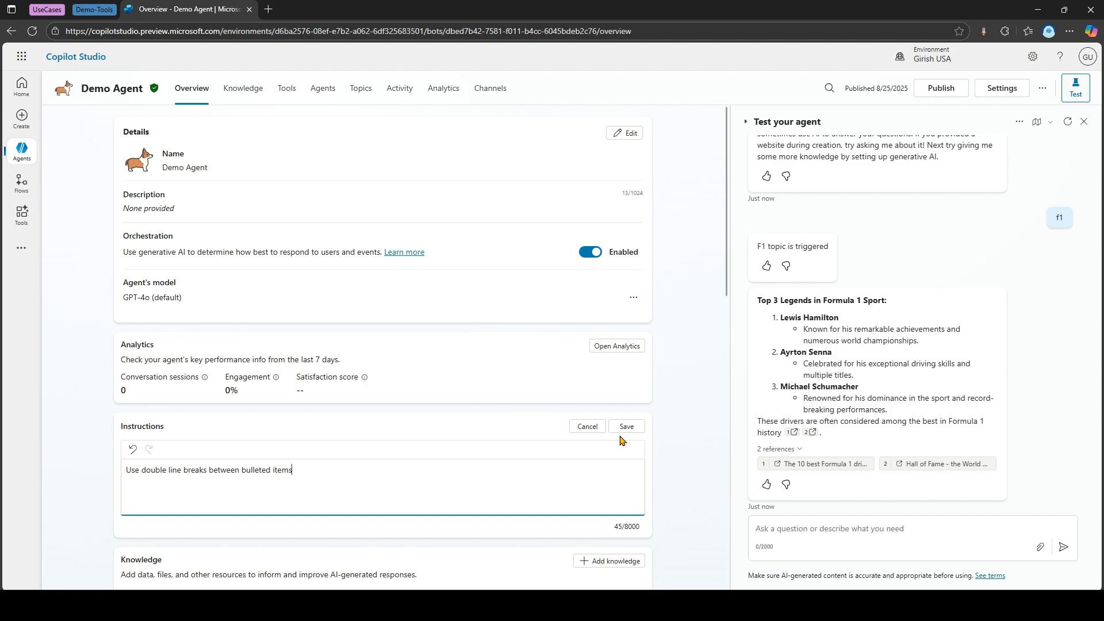
type("Use italics for legend name")
left_click(633, 429)
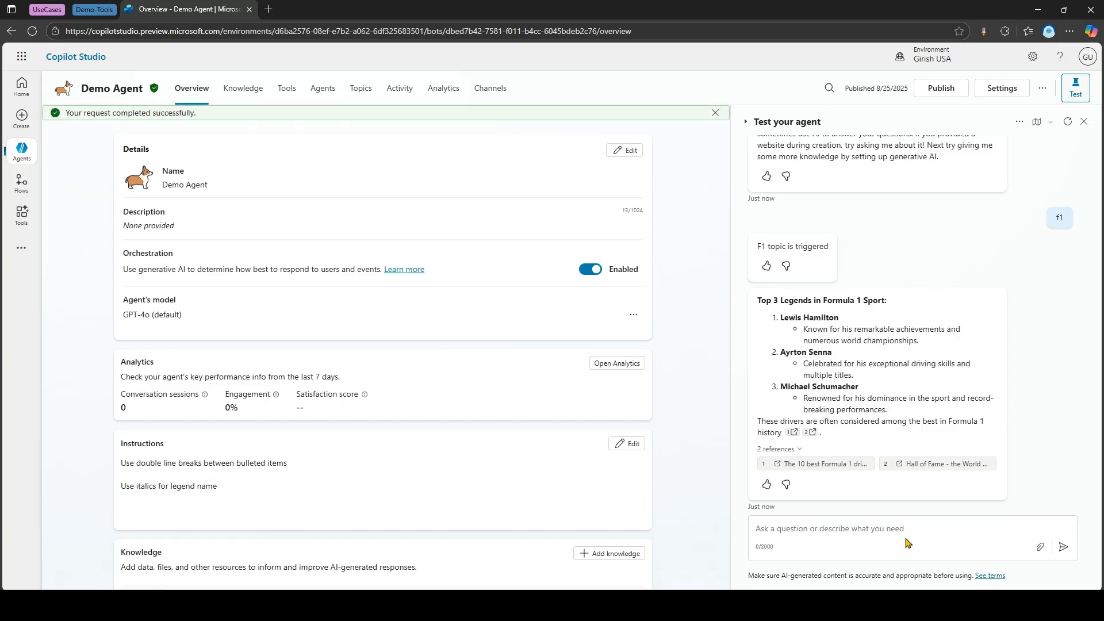
- Retest the agent with "f1" and check the formatting of the legend names in its answer against the saved instructions
left_click(882, 534)
type("f1")
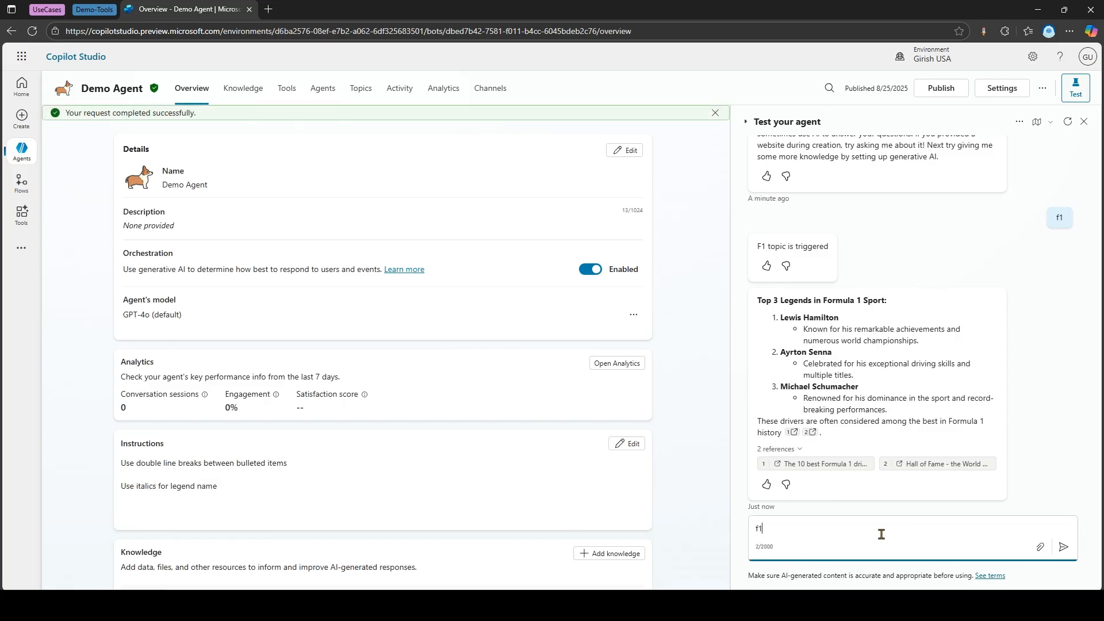
key("Return")
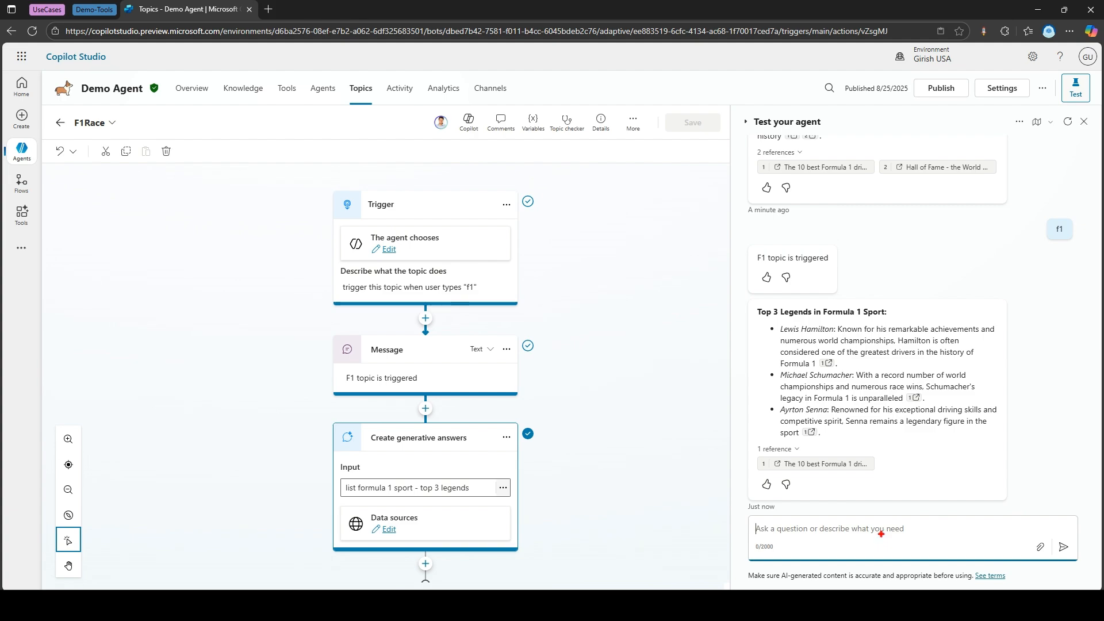
left_click_drag(777, 323, 841, 340)
mouse_move(781, 368)
left_mouse_down()
mouse_move(804, 380)
mouse_move(866, 381)
left_mouse_up()
left_click_drag(779, 403, 831, 415)
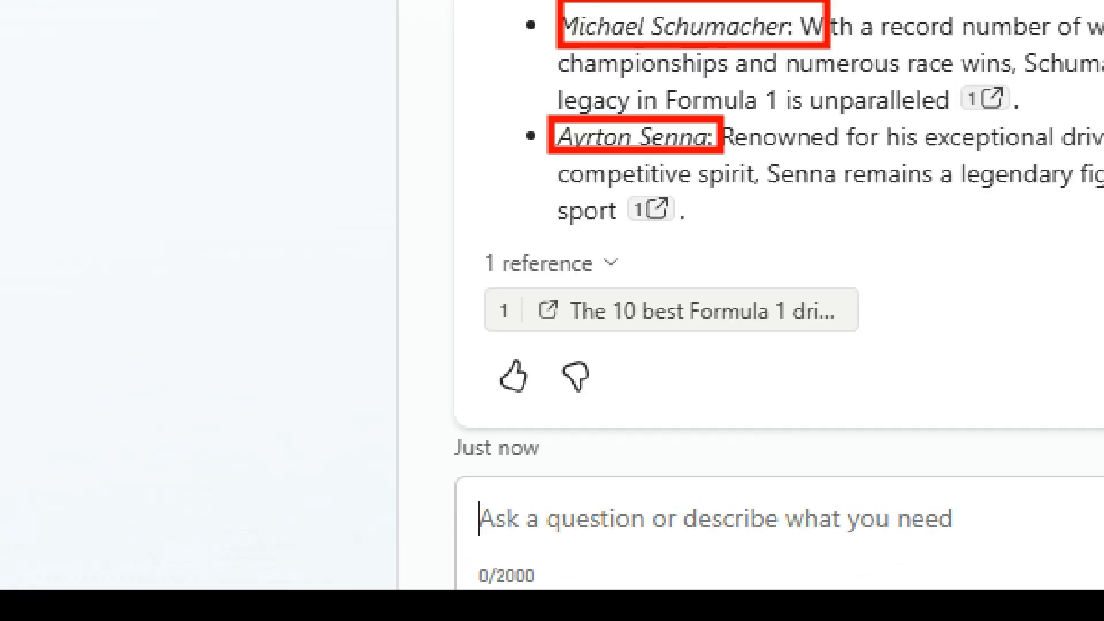
scroll(882, 536, "down", 2)
key("Escape")
left_click(884, 541)
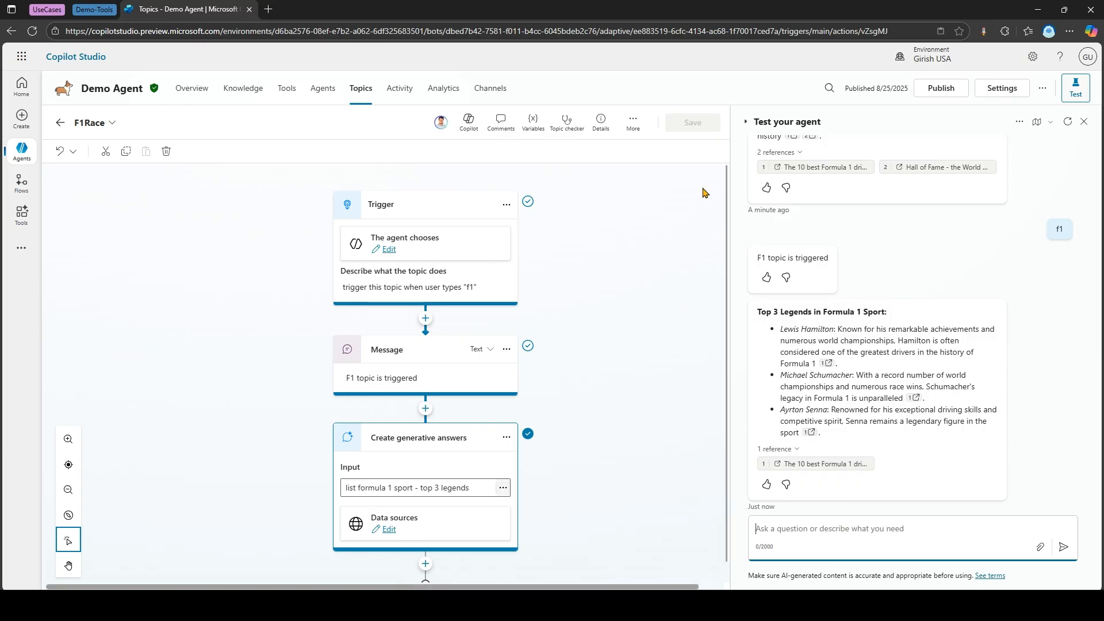
- Set the agent's response formatting to "Make legend name bold and underline", save the settings and close them
left_click(1003, 89)
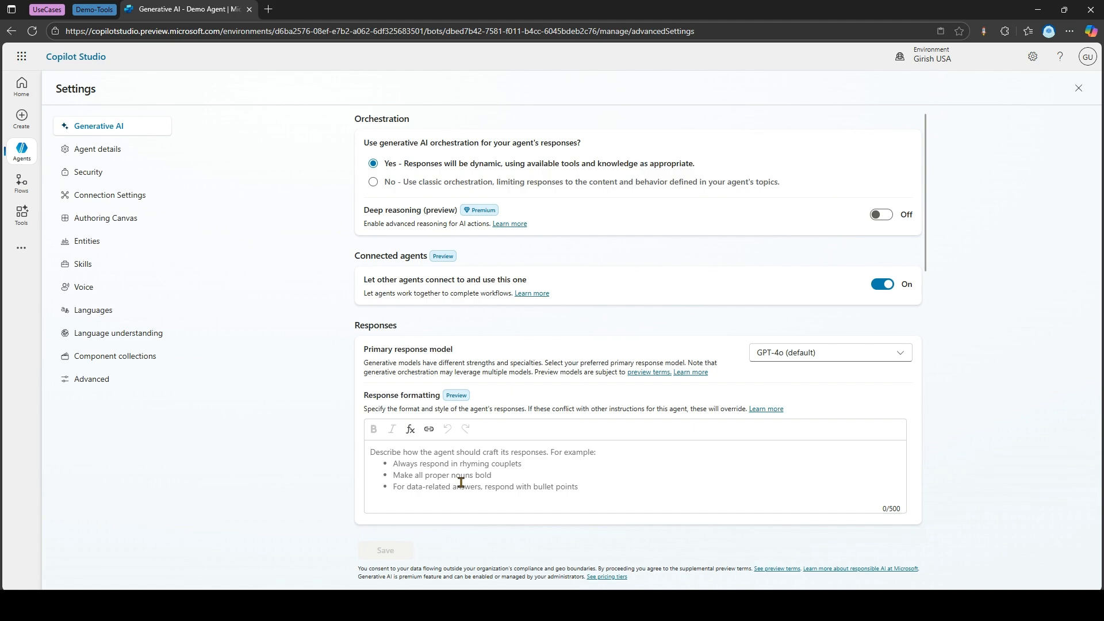
type("Make legend name bold and underline")
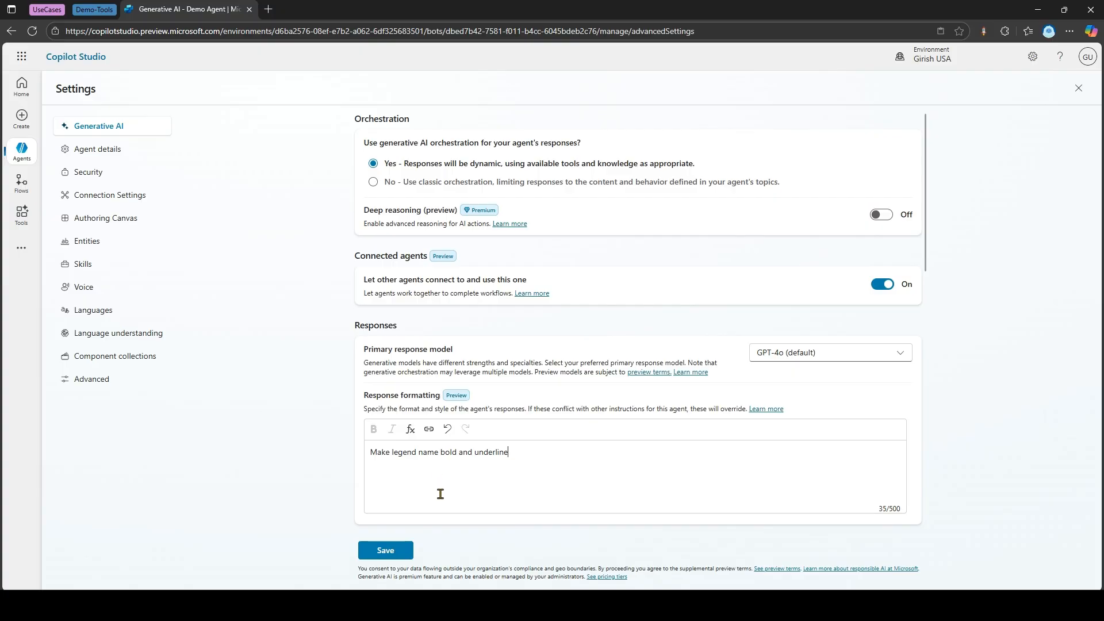
left_click(396, 552)
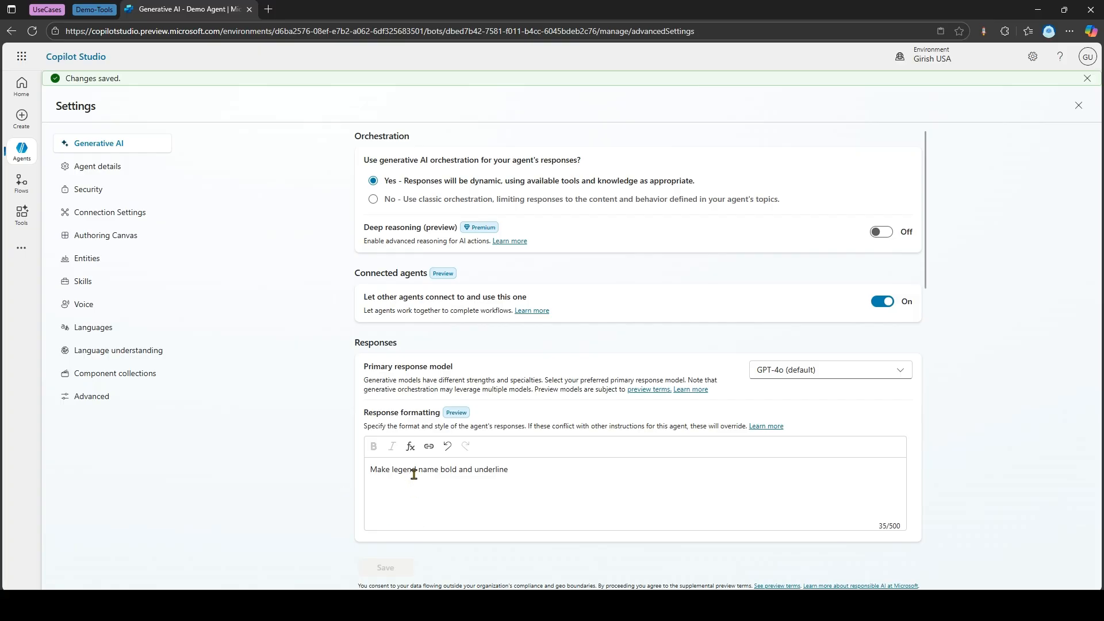
left_click(1078, 108)
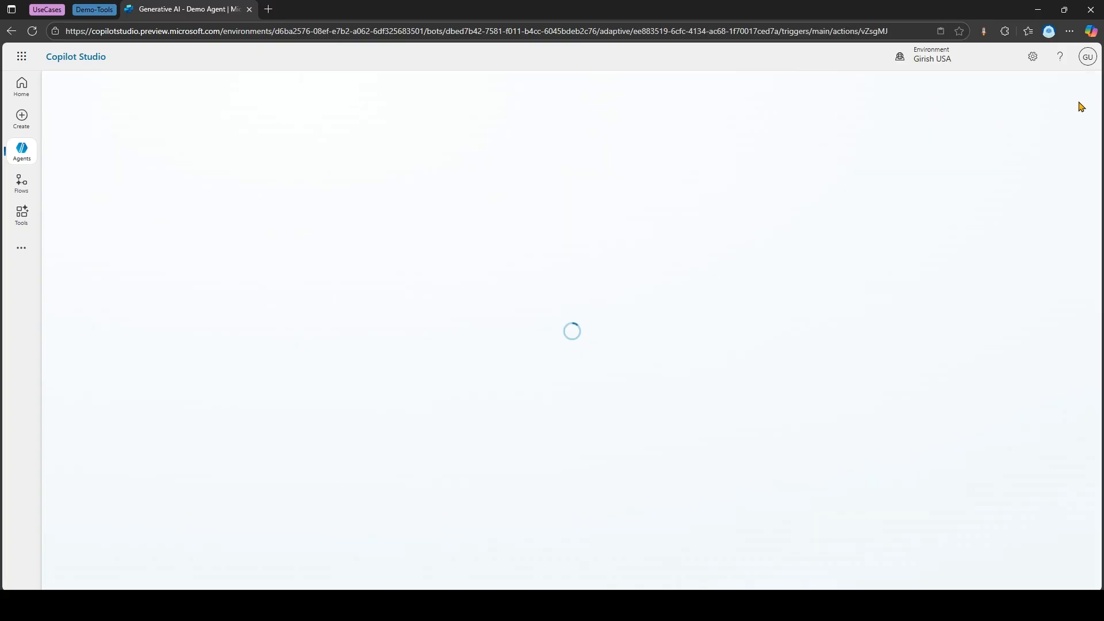
- Send "f1" in the test chat to try the saved bold-and-underline response formatting
type("f")
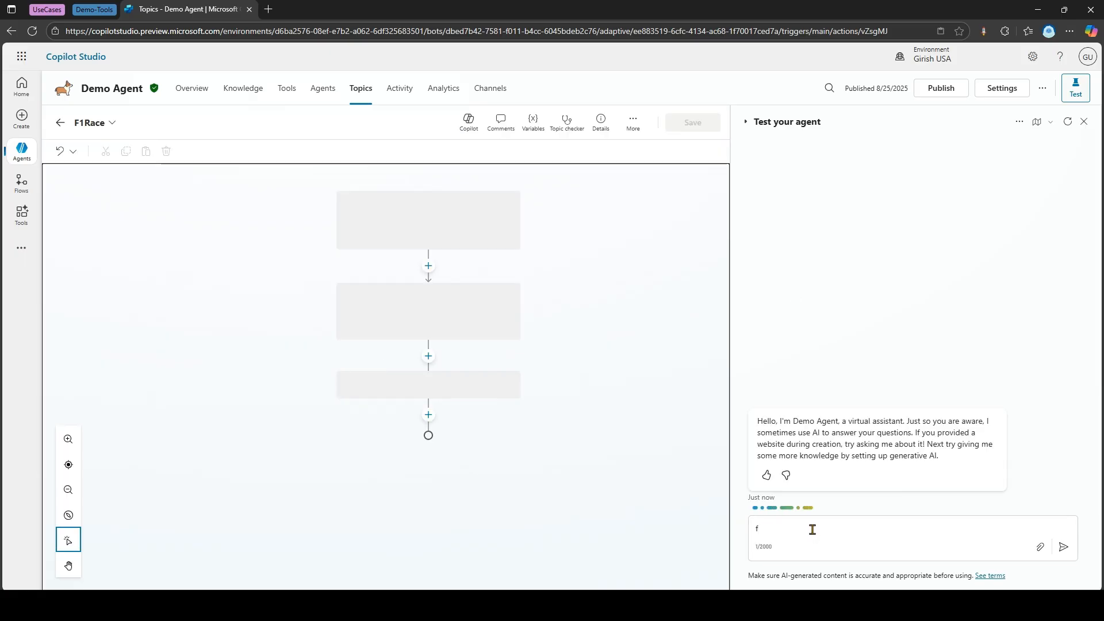
left_click(758, 528)
type("1")
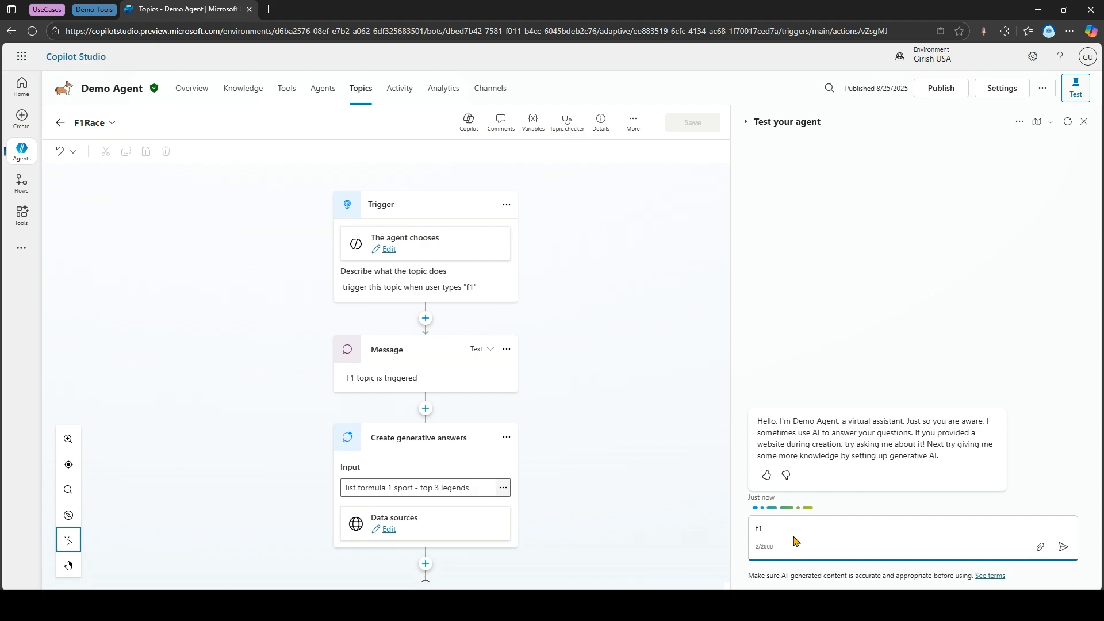
key("Return")
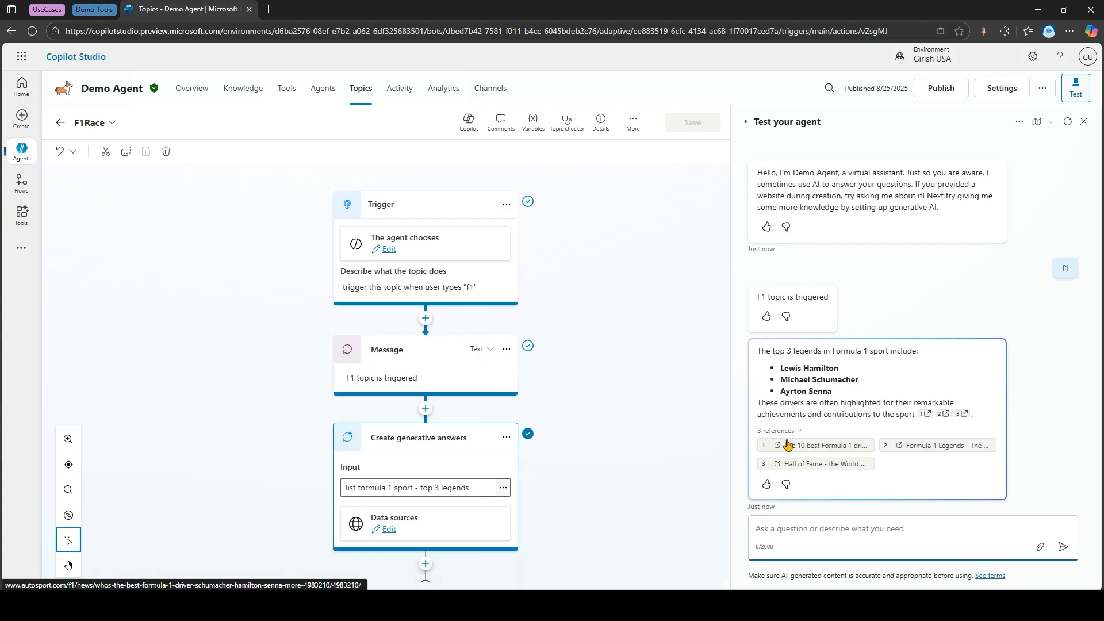
- Compare the formatting of the legend names in the test answer with the instructions on the agent's overview
left_click_drag(782, 368, 862, 372)
left_click_drag(780, 380, 860, 380)
left_click_drag(782, 393, 845, 394)
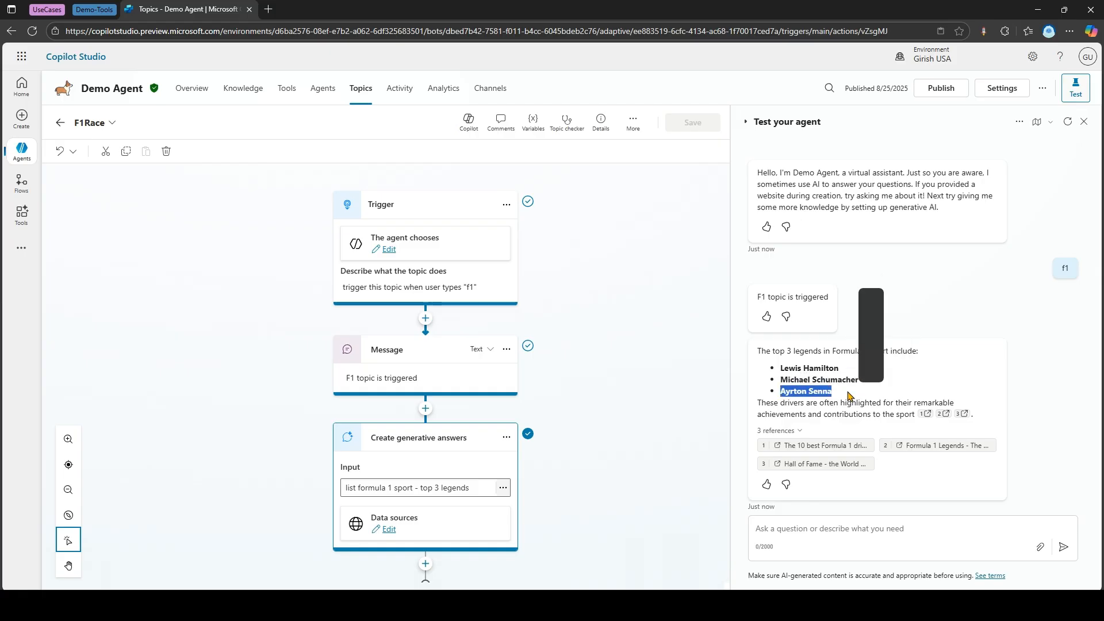
left_click(811, 397)
left_click_drag(781, 367, 834, 369)
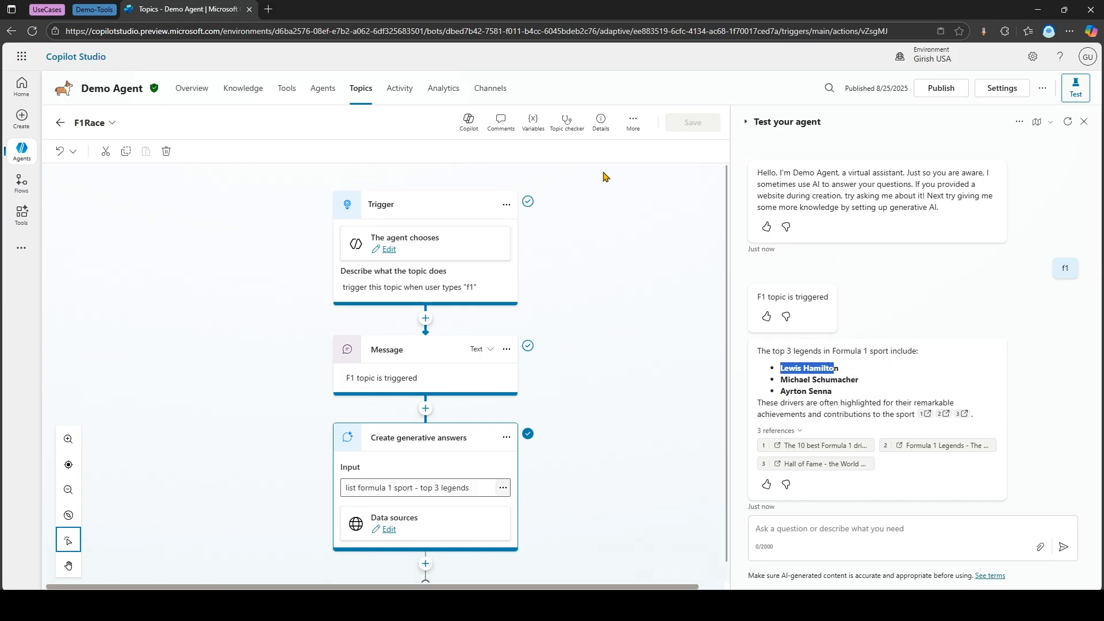
left_click(192, 93)
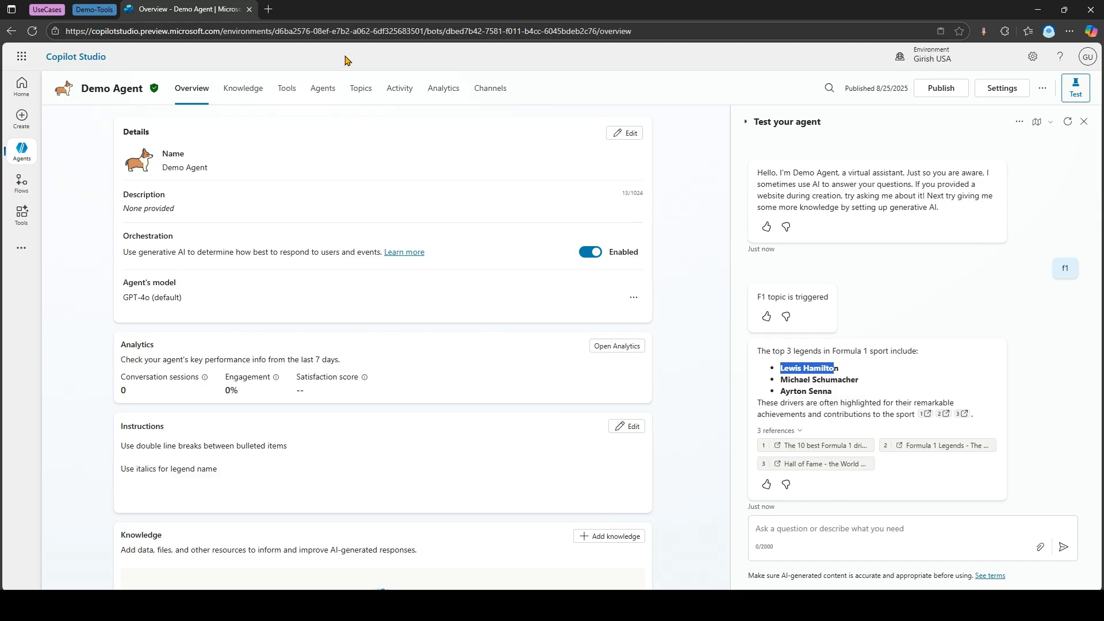
left_click(831, 364)
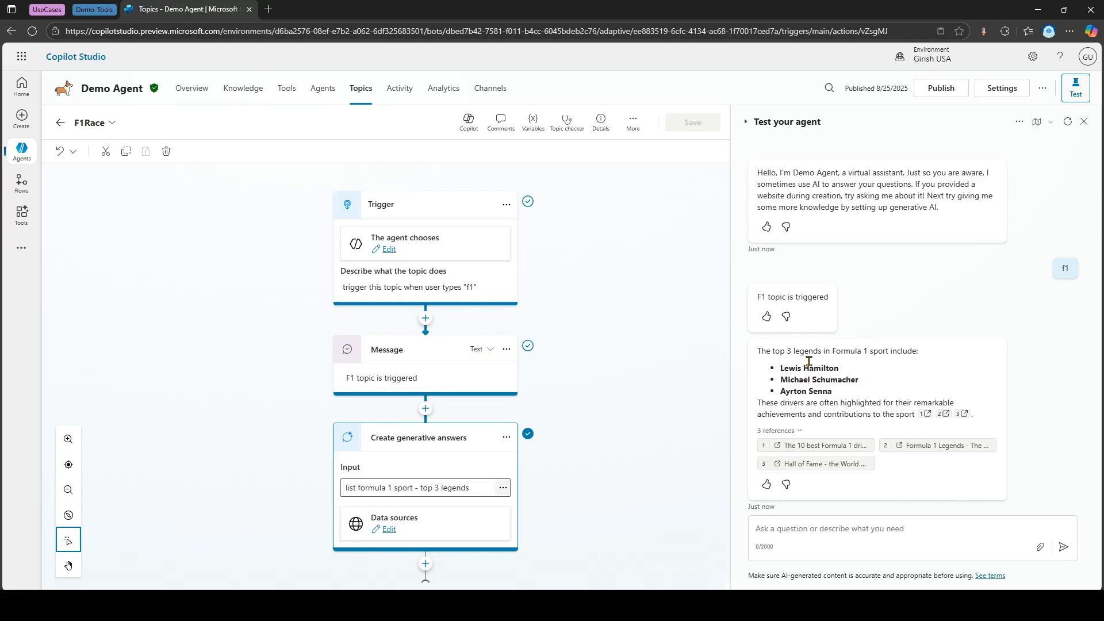
- Replace the response formatting with "Always respond in rhyming couplets", "Use clear paragraph breaks for different topics" and "Do not show response in bullets", and save it
left_click(998, 91)
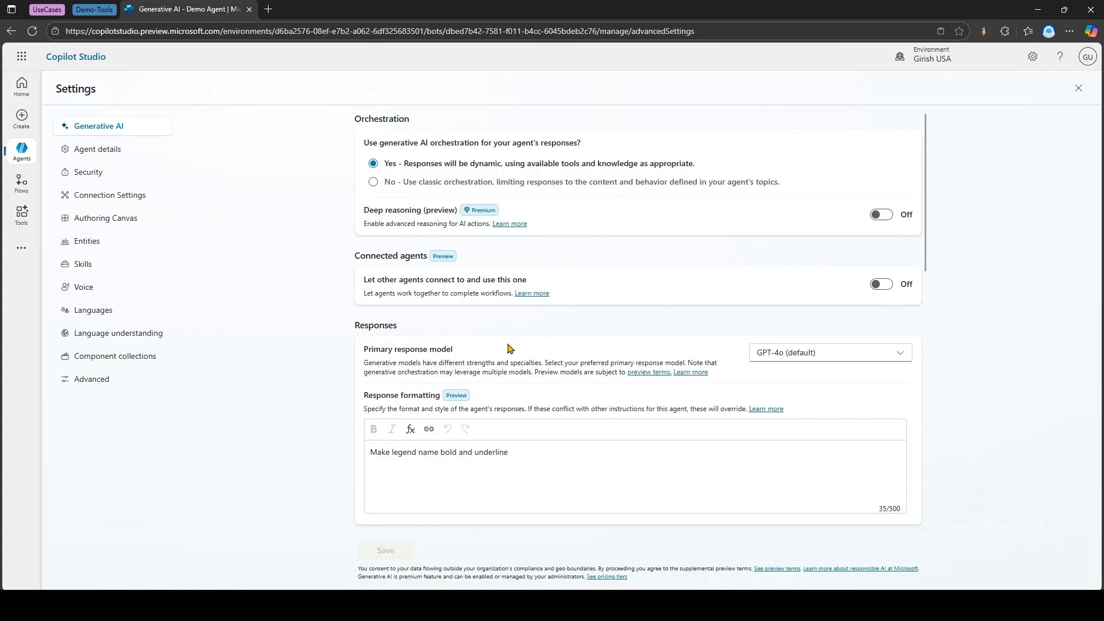
left_click_drag(531, 453, 257, 434)
key("BackSpace")
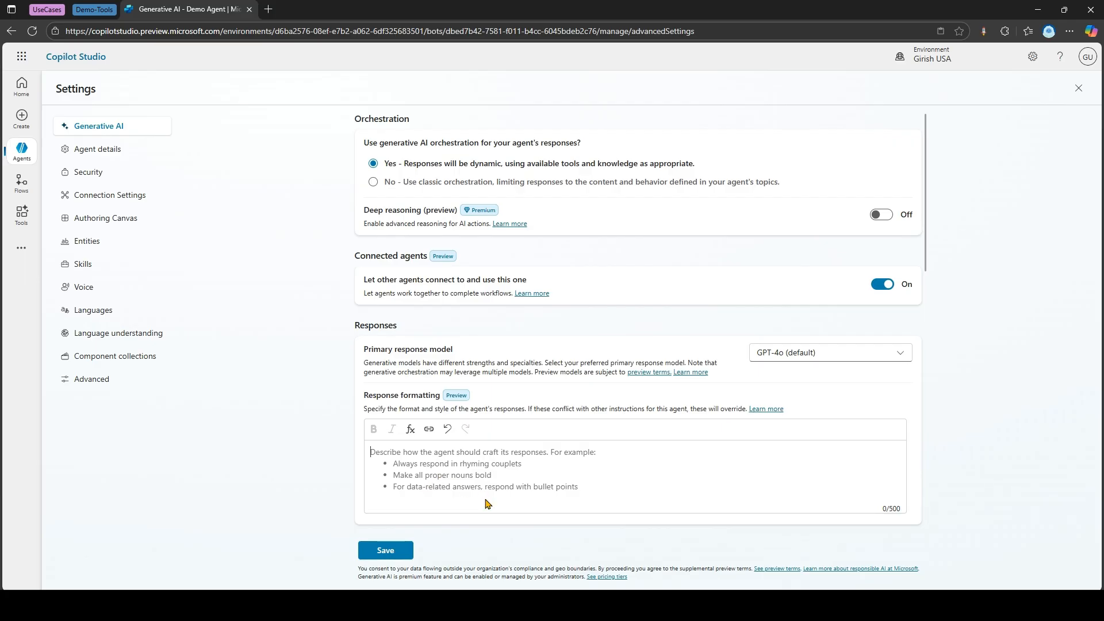
type("AI")
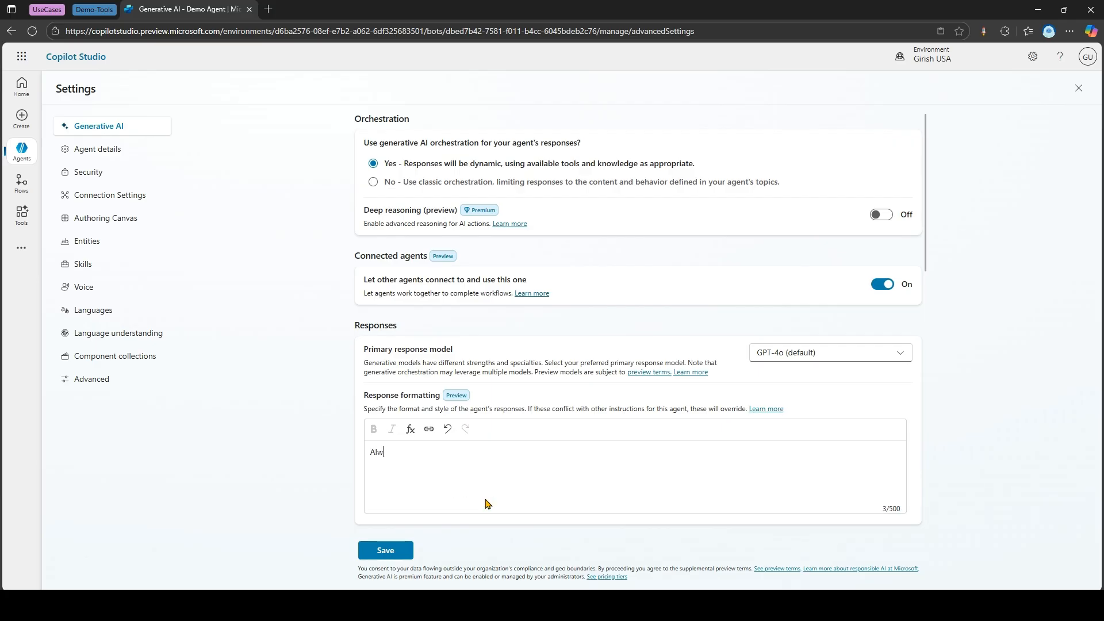
type("ways respond in rhyming coupletsInclu")
type("e")
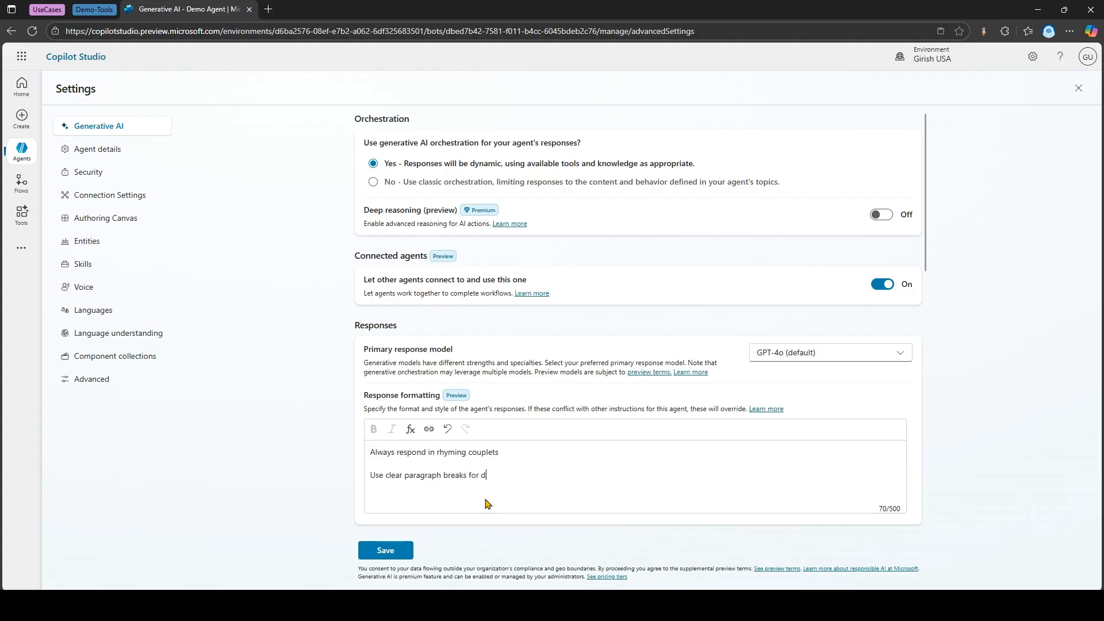
type("ferent topics")
key("Return")
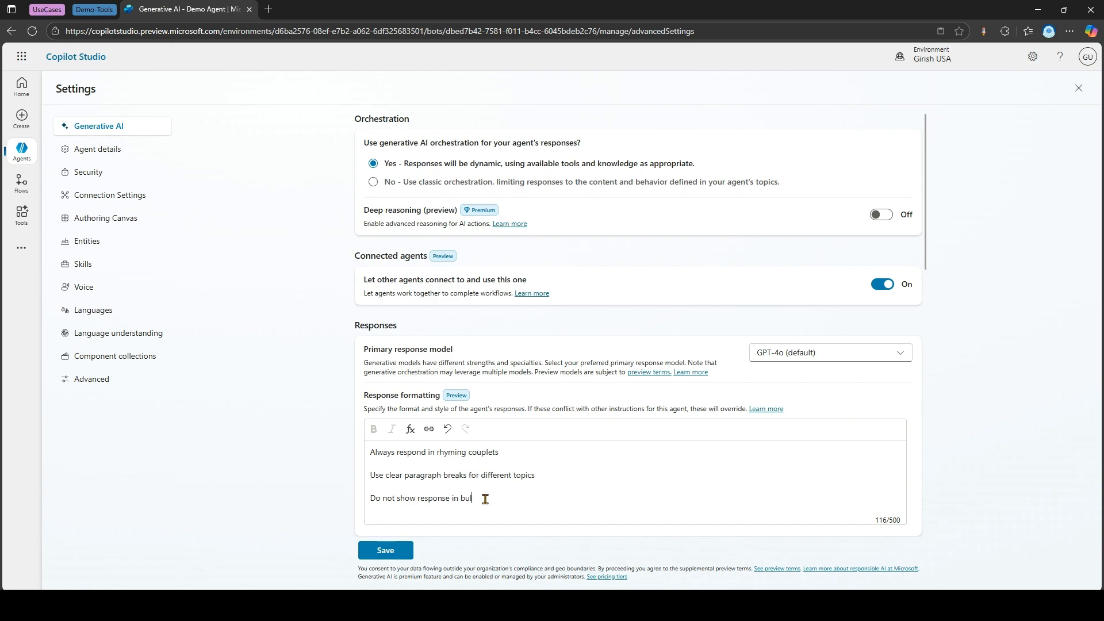
left_click(380, 552)
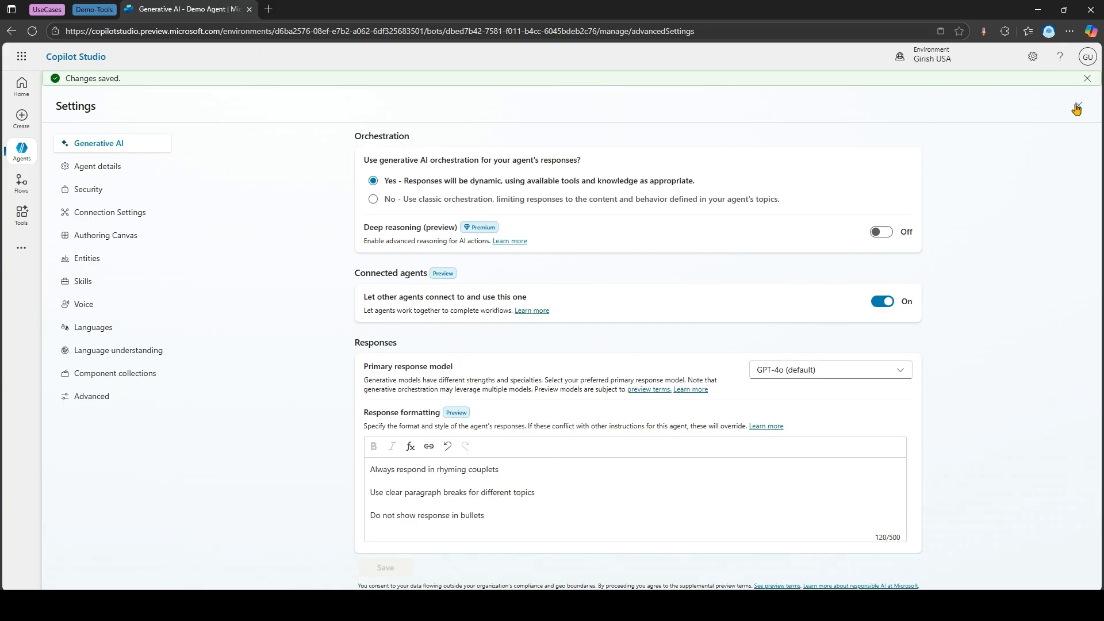
left_click(1077, 107)
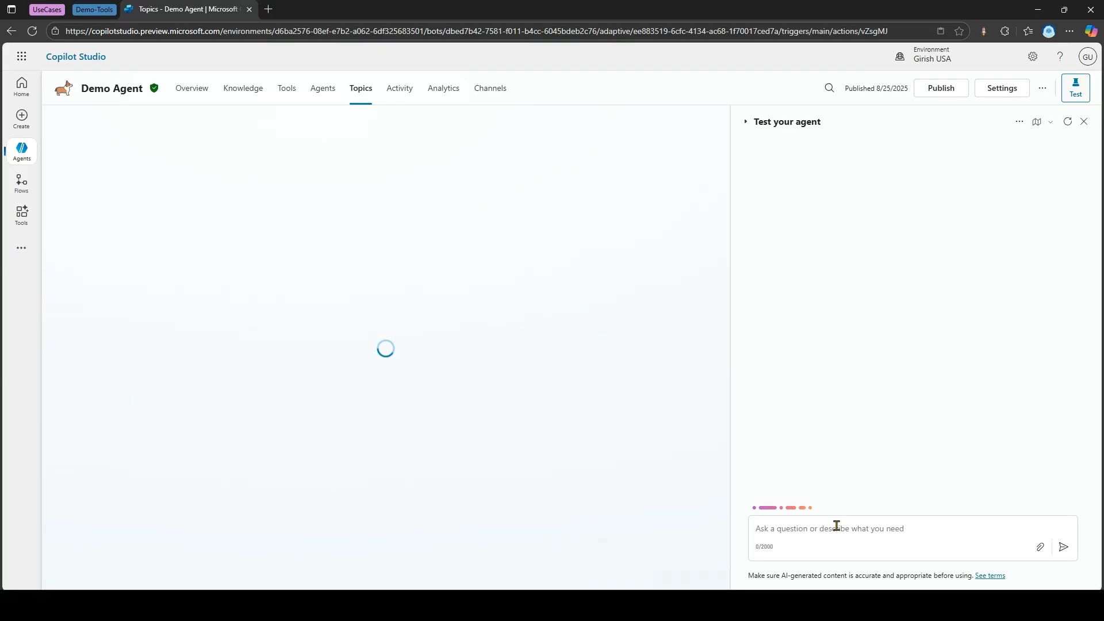
- Send "f1" in the test chat and review the answer for rhyming couplets, paragraph breaks and bullets
type("f")
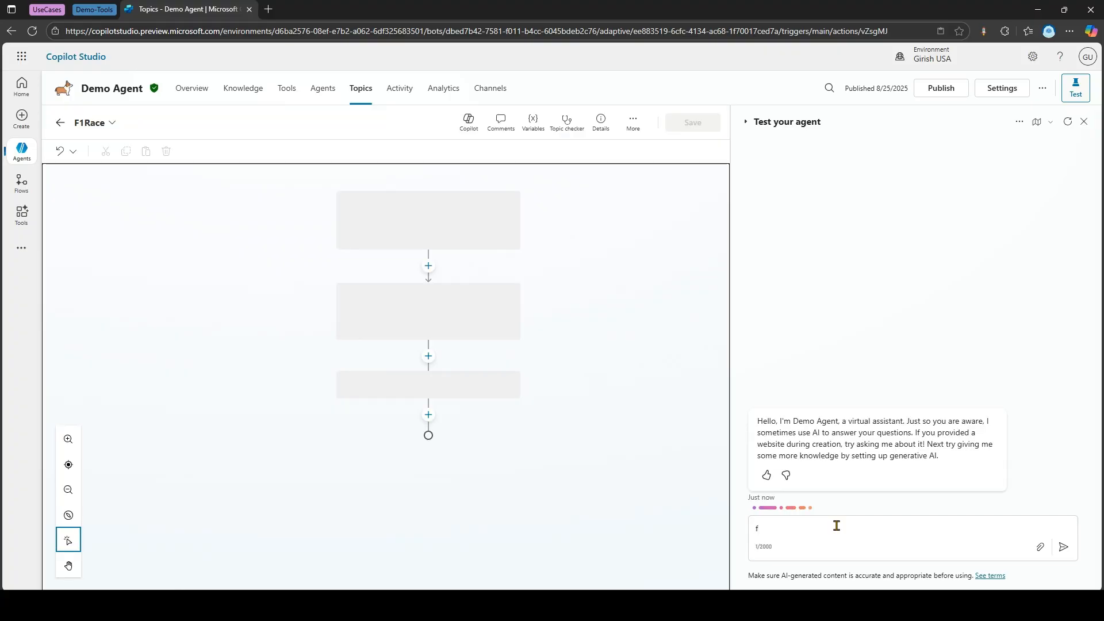
type("1")
key("Return")
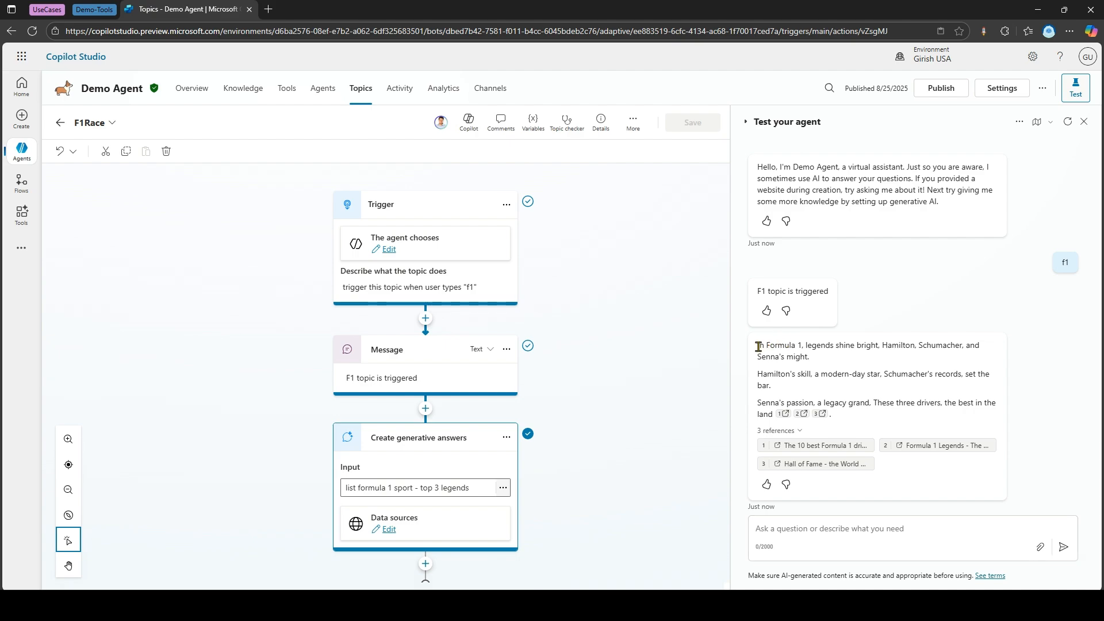
left_click_drag(761, 345, 815, 361)
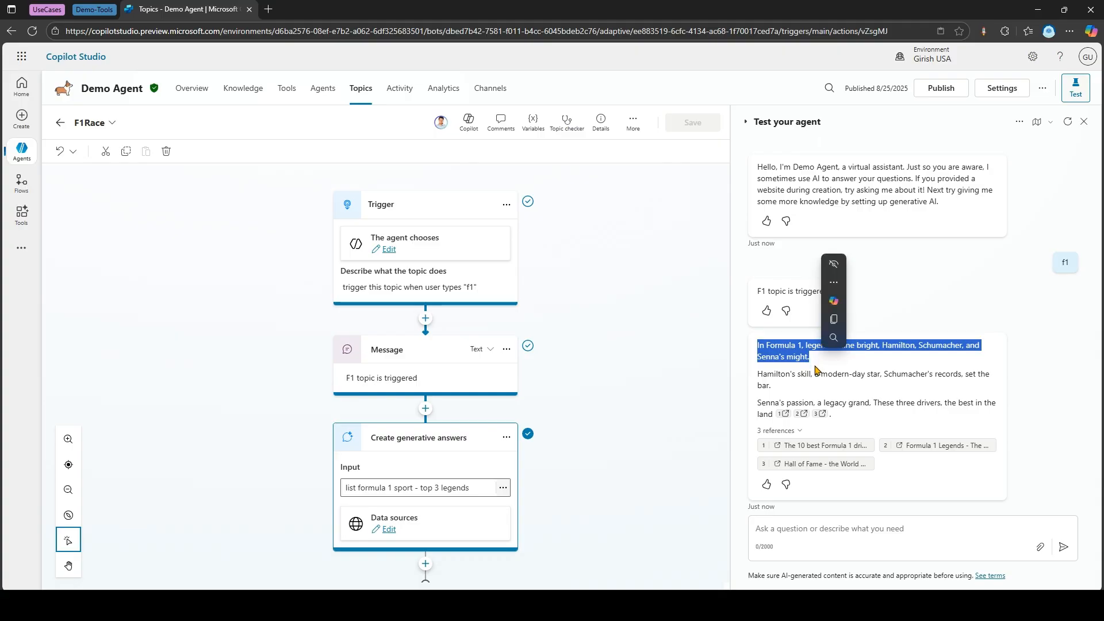
left_click(775, 378)
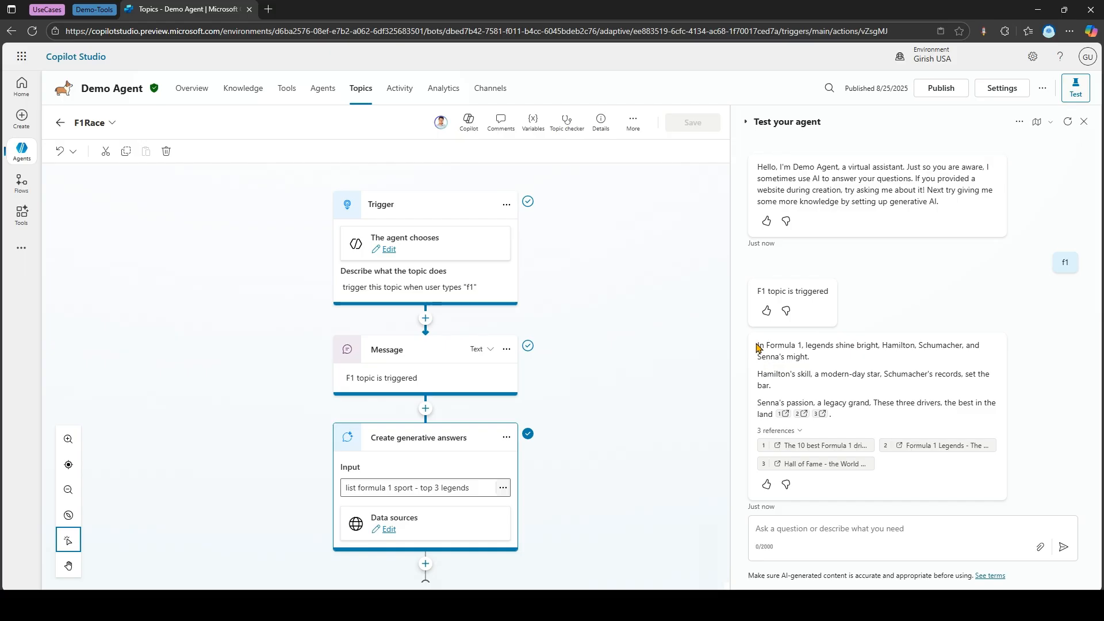
left_click_drag(759, 345, 769, 412)
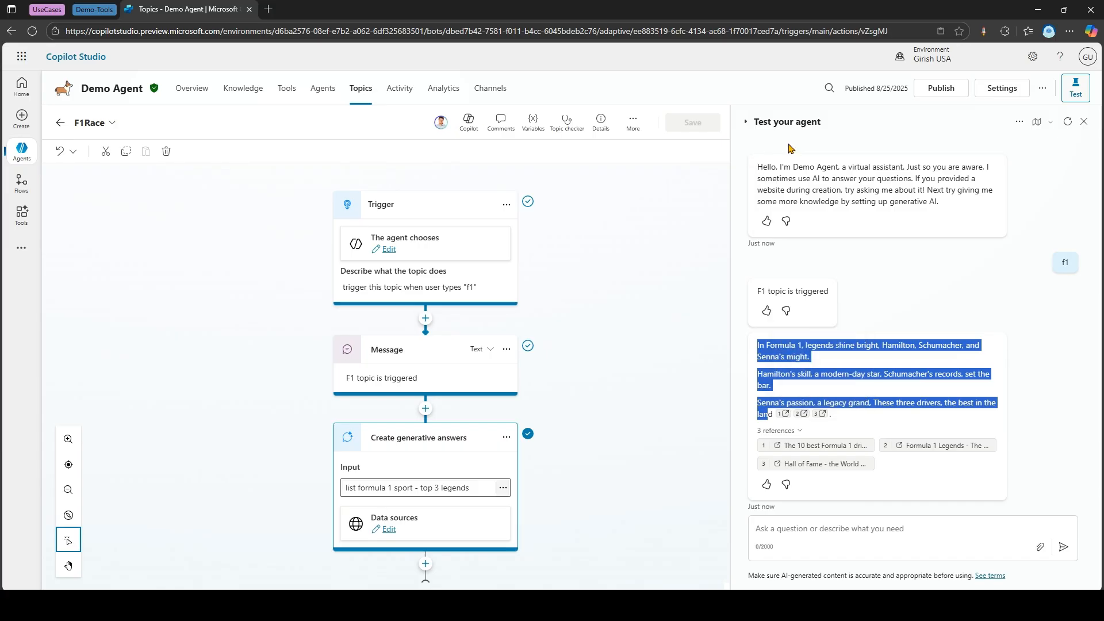
- Open the agent's generative AI settings and check the rhyming couplets instruction in the response formatting
left_click(1002, 88)
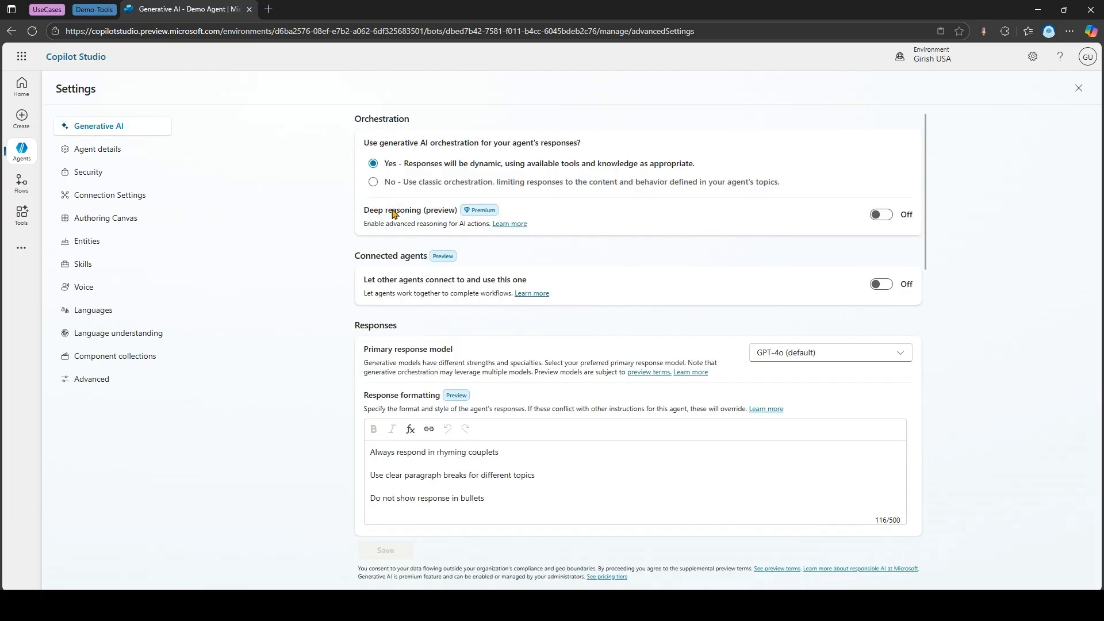
left_click_drag(370, 453, 391, 452)
left_click_drag(479, 454, 489, 453)
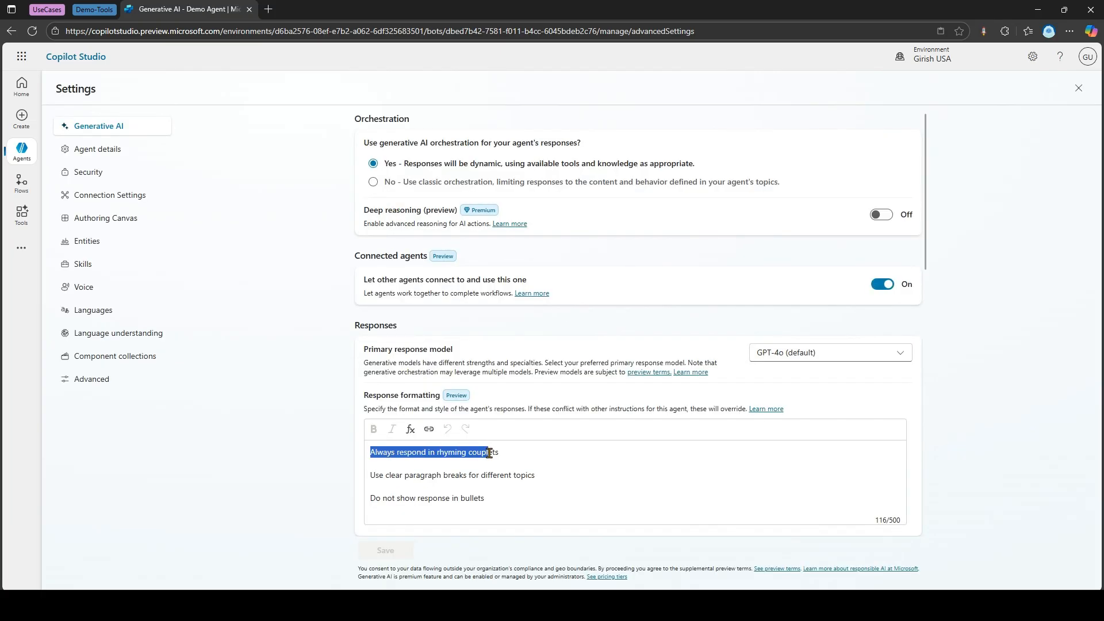
left_click(476, 486)
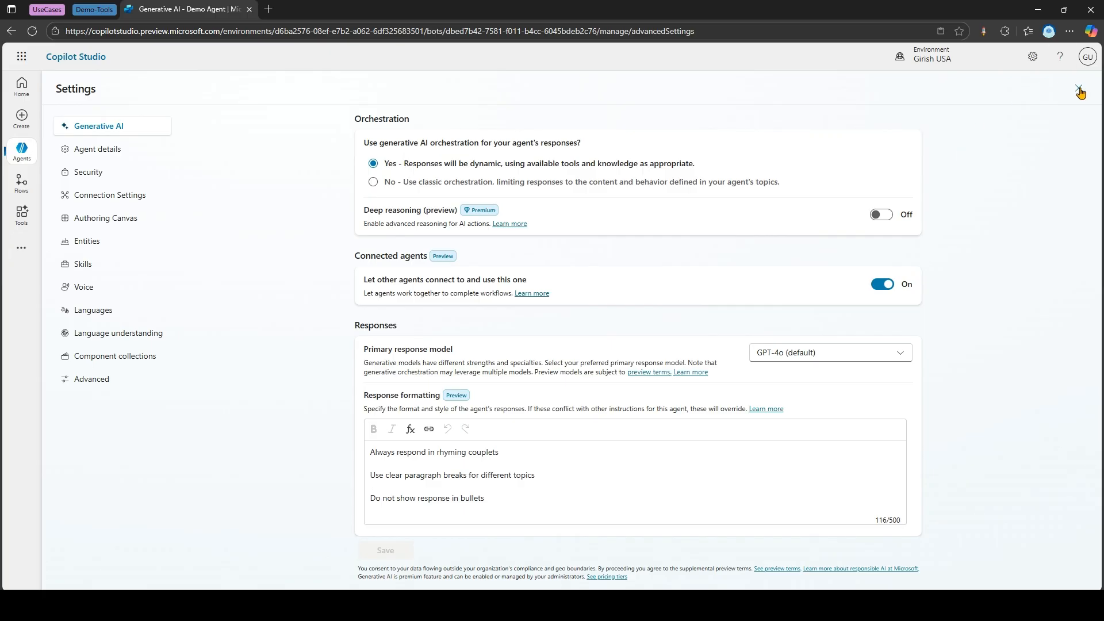
- Examine the model options offered for the agent's primary response model without changing the selection
scroll(464, 457, "down", 2)
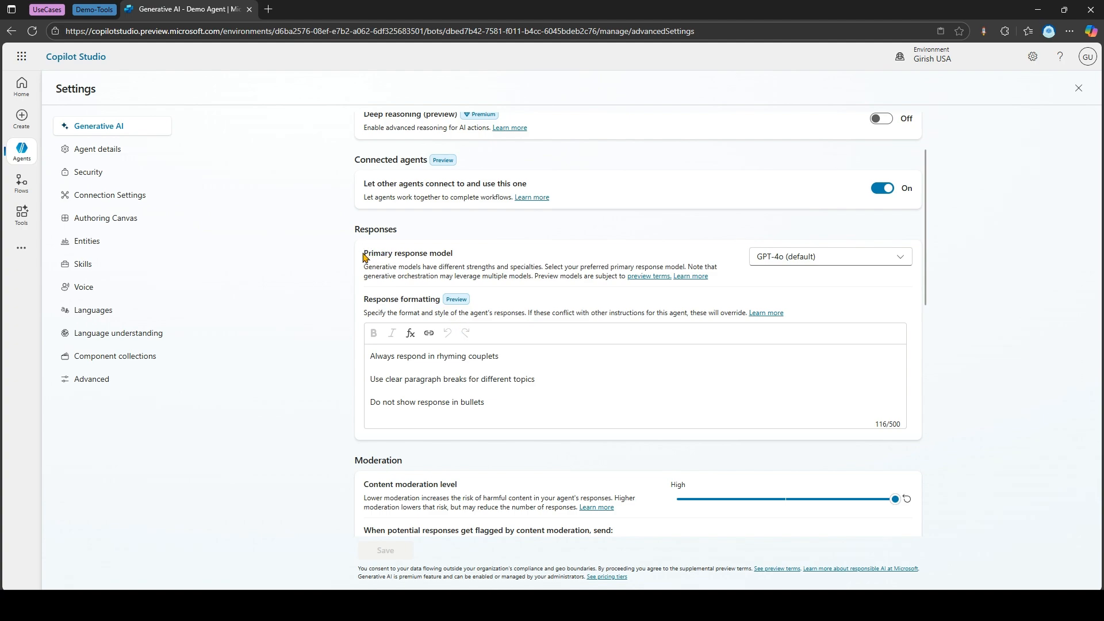
left_click_drag(364, 253, 438, 268)
left_click(830, 263)
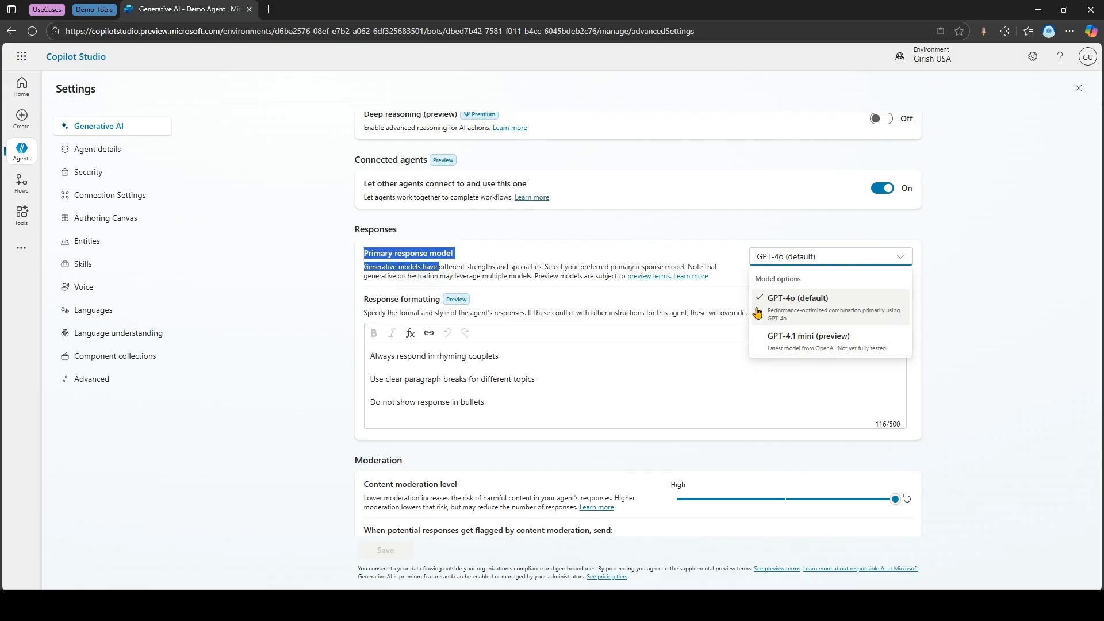
left_click(693, 297)
- Review all three response formatting instructions, covering rhyming couplets, paragraph breaks and bullets
left_click_drag(484, 402, 368, 356)
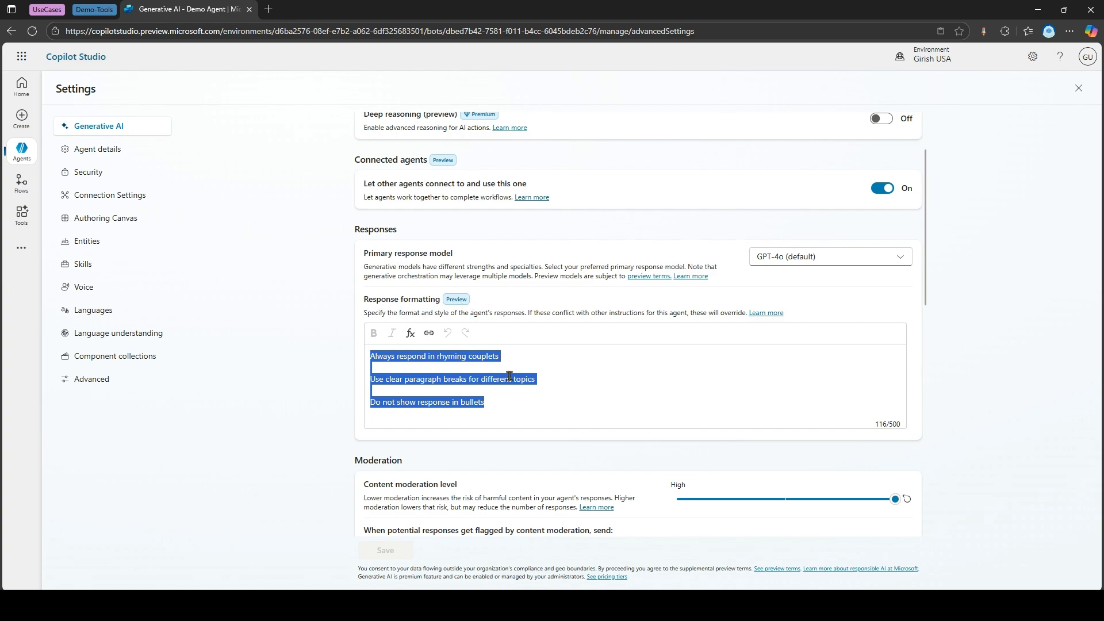
left_click_drag(503, 409, 388, 356)
left_click(862, 381)
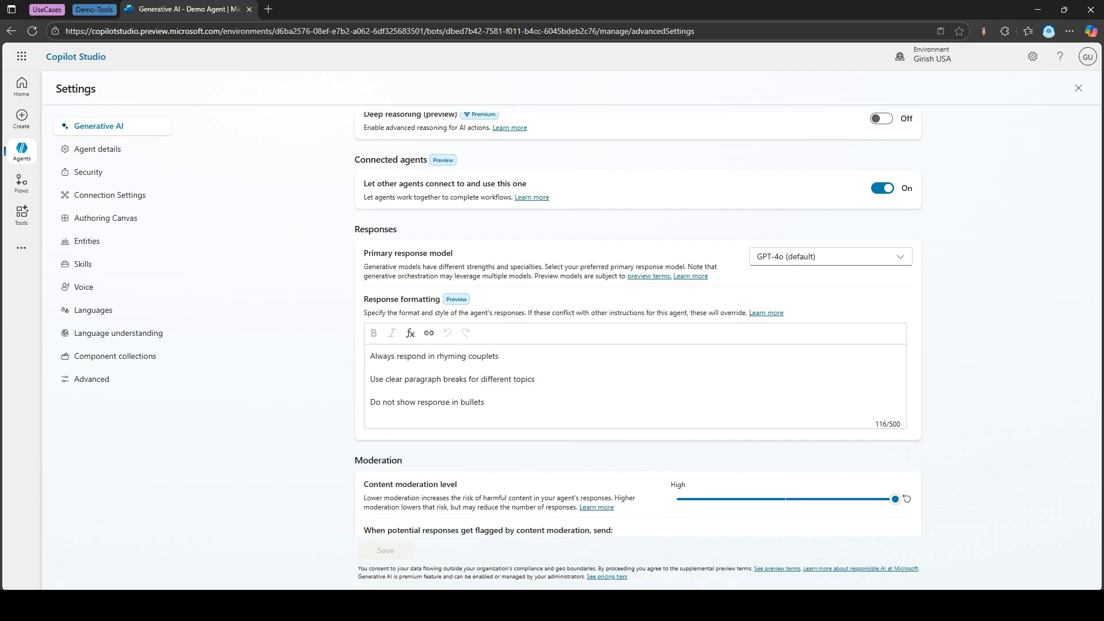